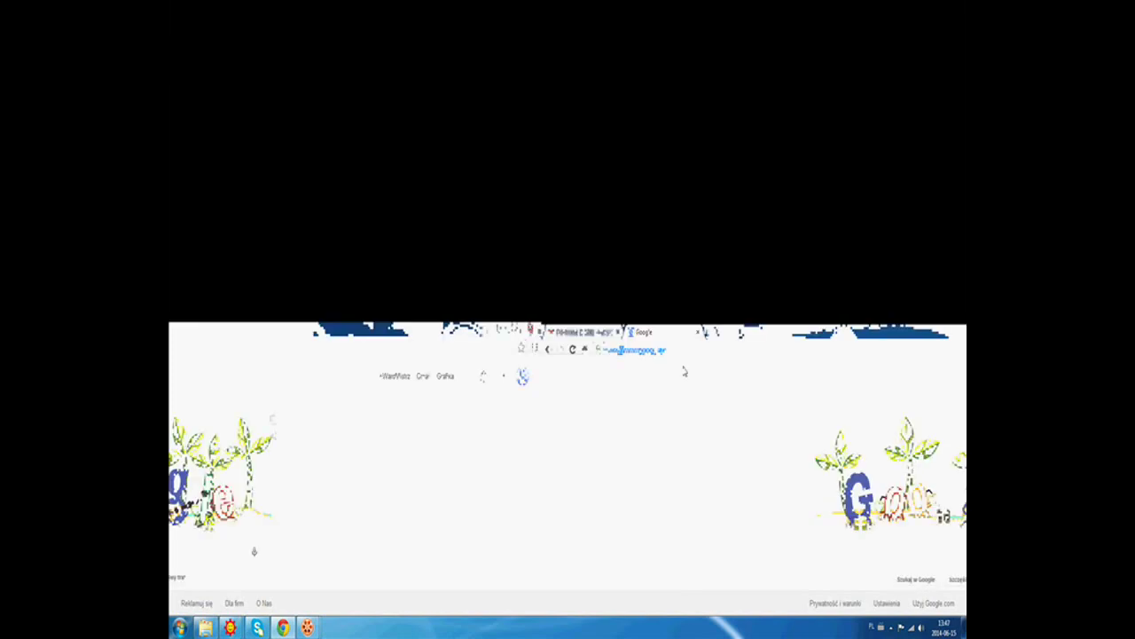
Go to hk-rp.c0.pl and open the topic Addon i Inne Bonusy in the Tablica Ogłoszeń forum.
type("hk-rp.c0.pl")
key("Return")
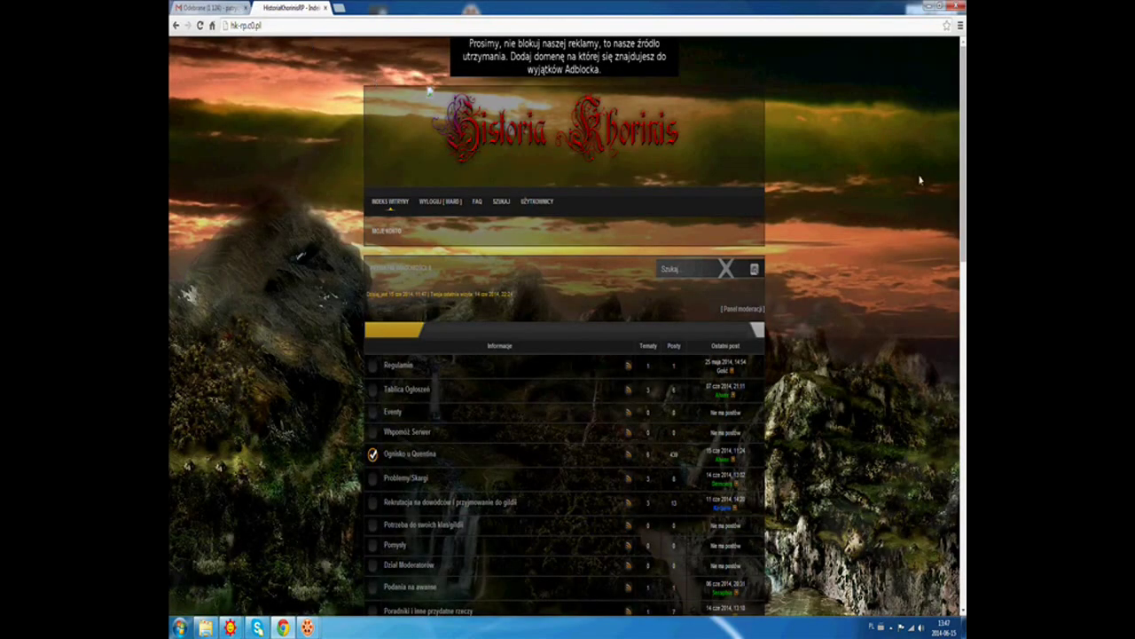
mouse_move(962, 116)
left_mouse_down()
mouse_move(963, 326)
mouse_move(962, 107)
left_mouse_up()
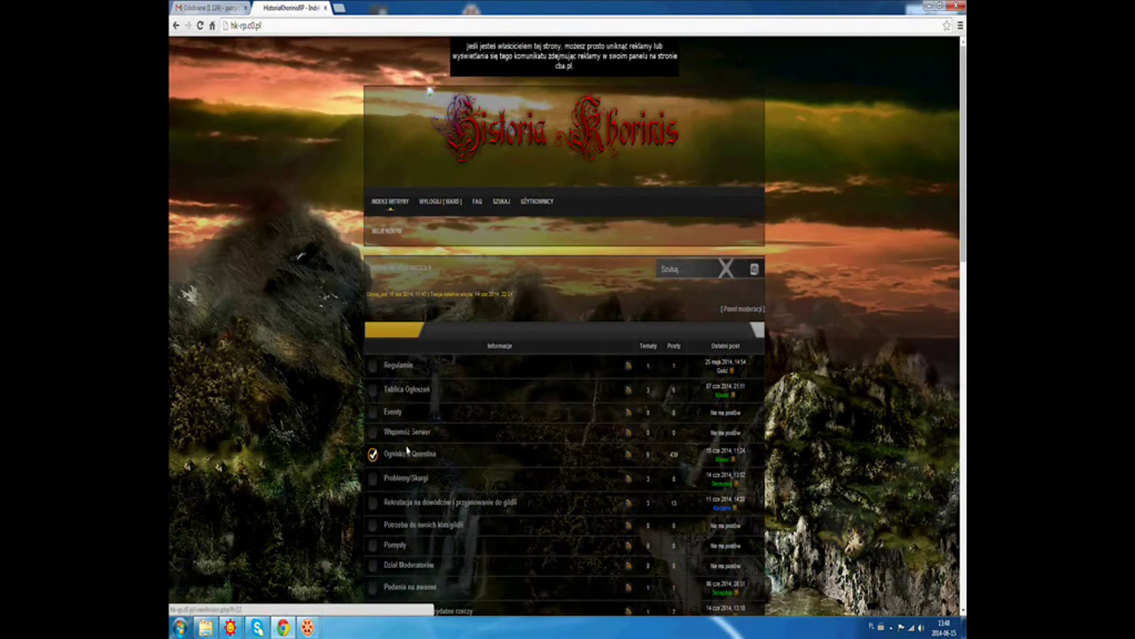
left_click(400, 389)
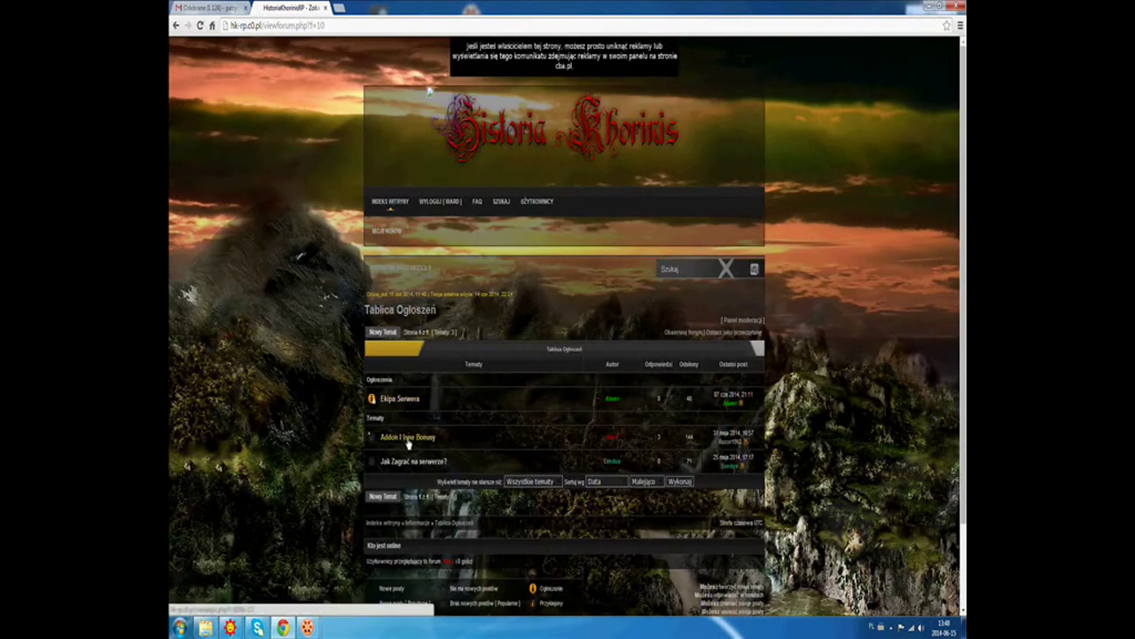
left_click(408, 438)
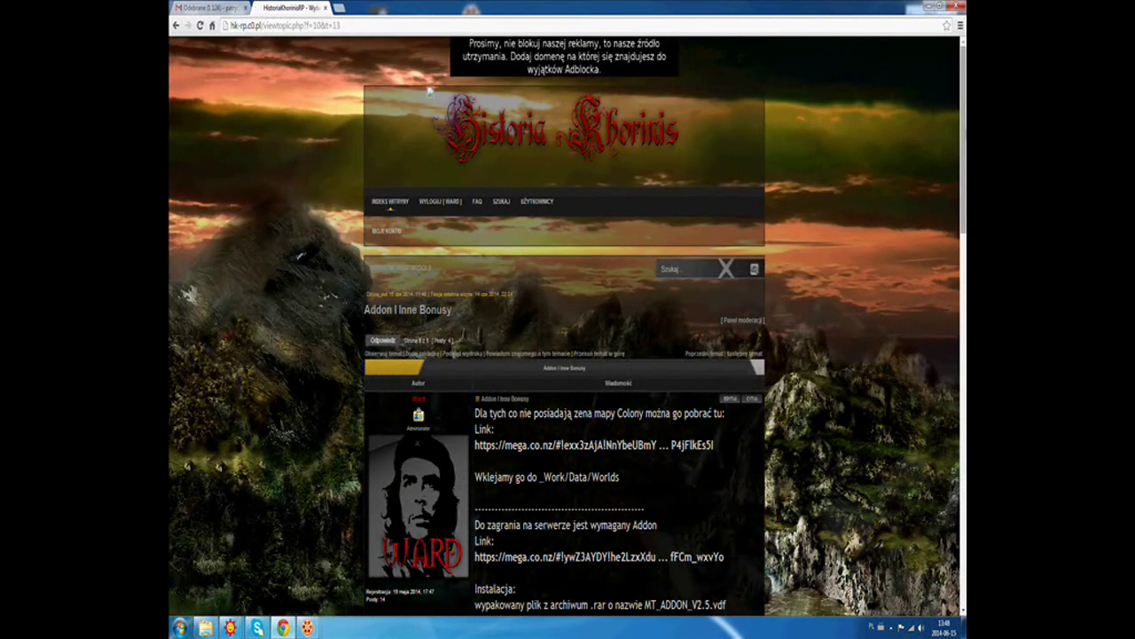
Open the MT-ADDON, Music.rar and COLONY-ZEN download links from the reply with alternative mirrors in separate tabs, and view the MT ADDON page.
scroll(885, 237, "down", 3)
scroll(650, 505, "down", 2)
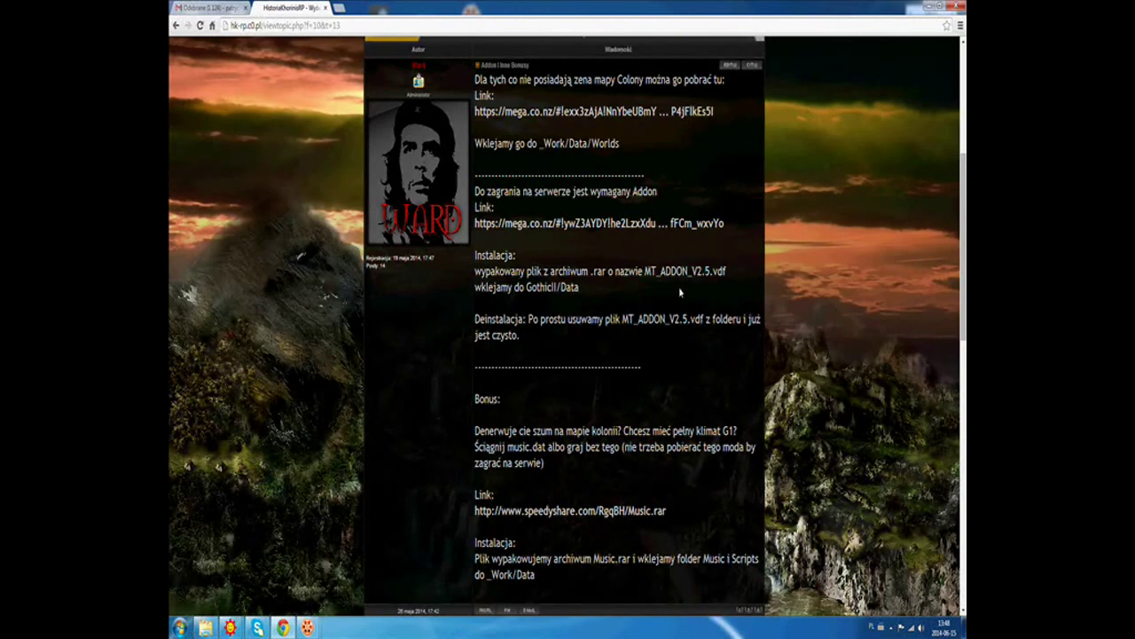
scroll(583, 378, "down", 2)
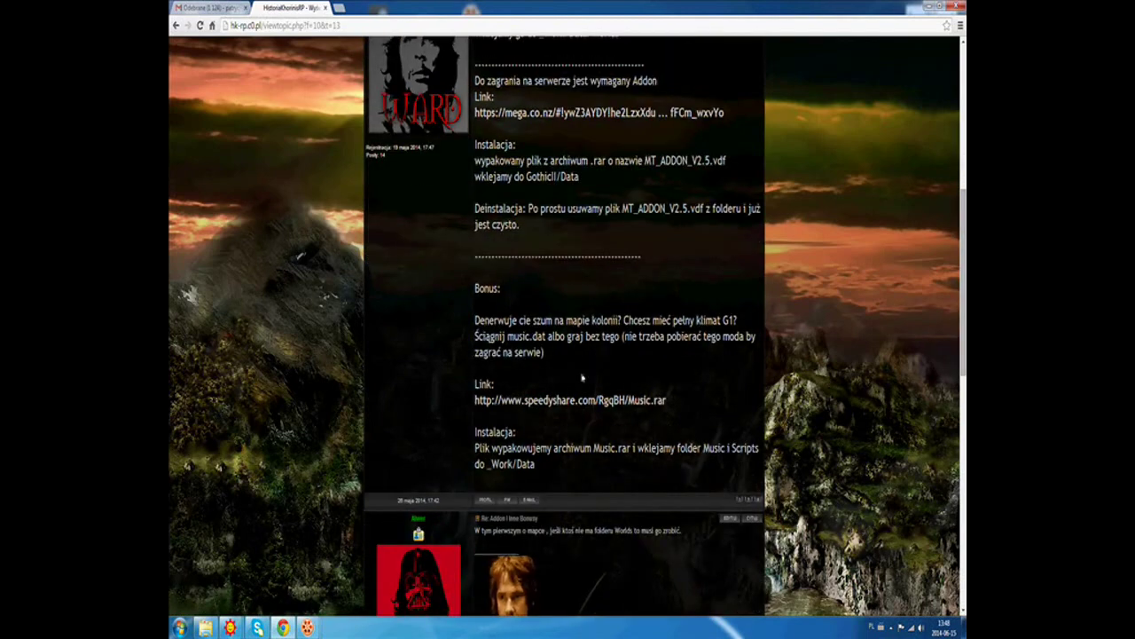
scroll(582, 378, "down", 3)
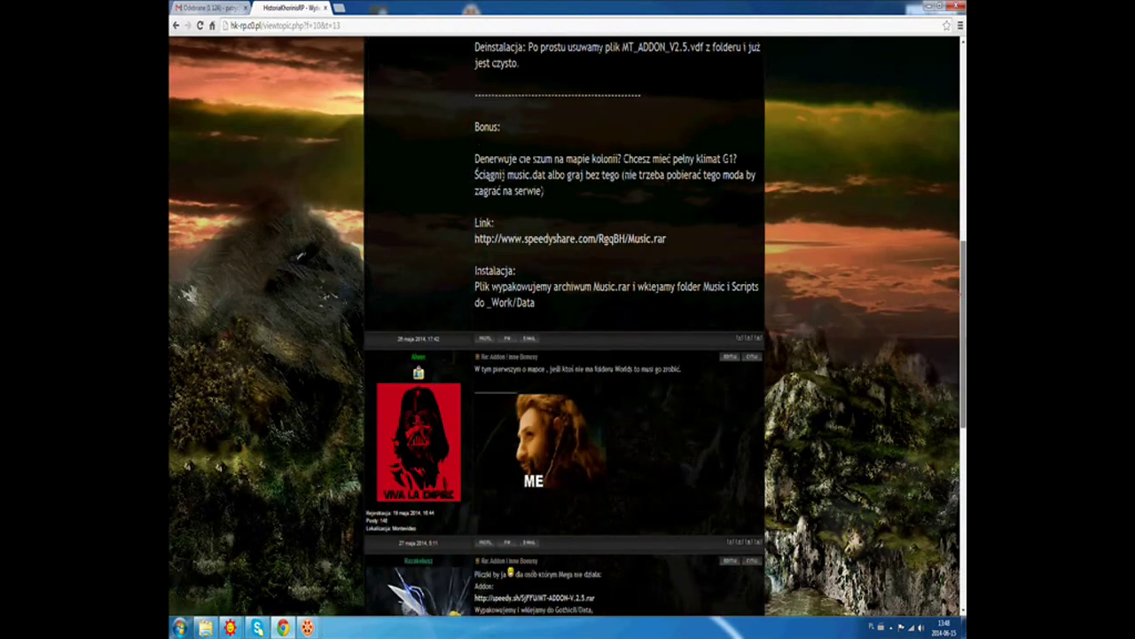
scroll(590, 460, "down", 3)
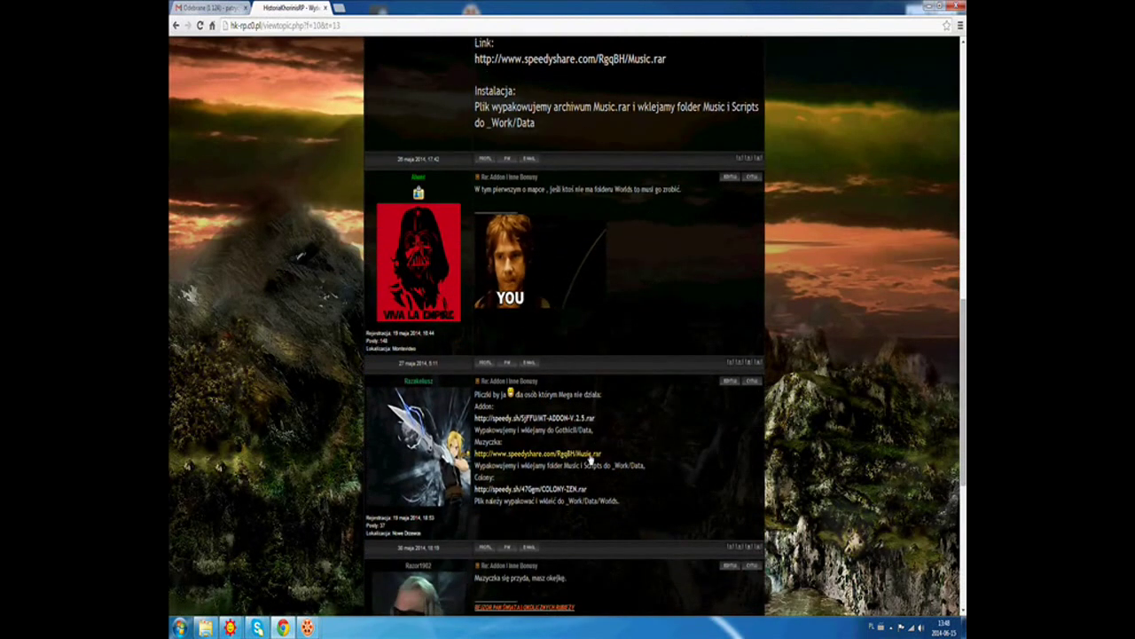
middle_click(565, 454)
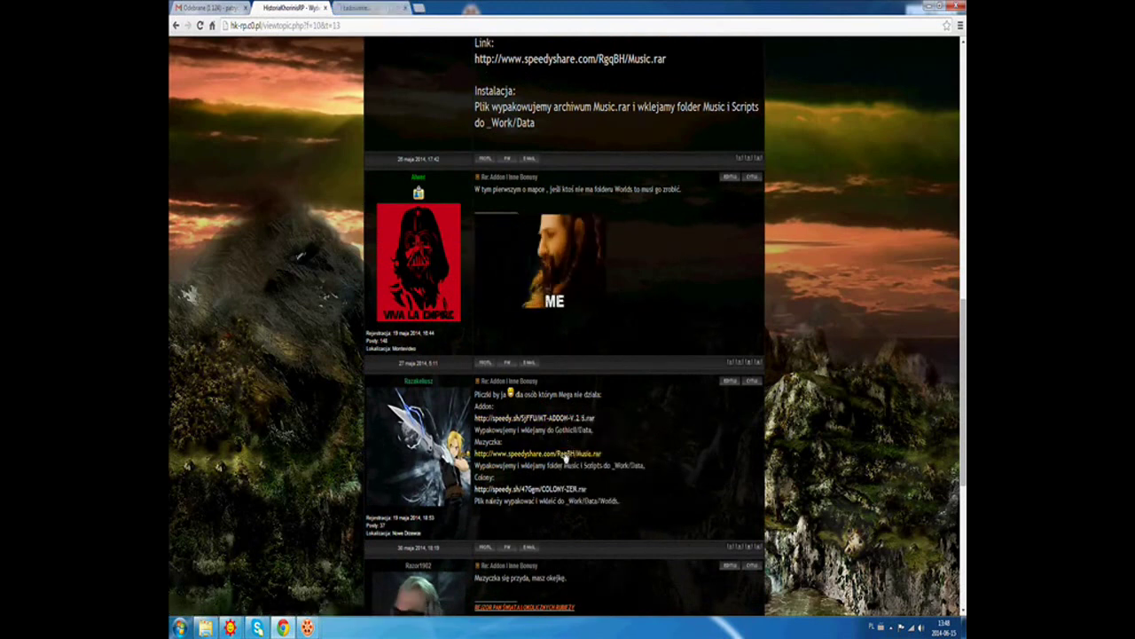
right_click(557, 487)
left_click(576, 494)
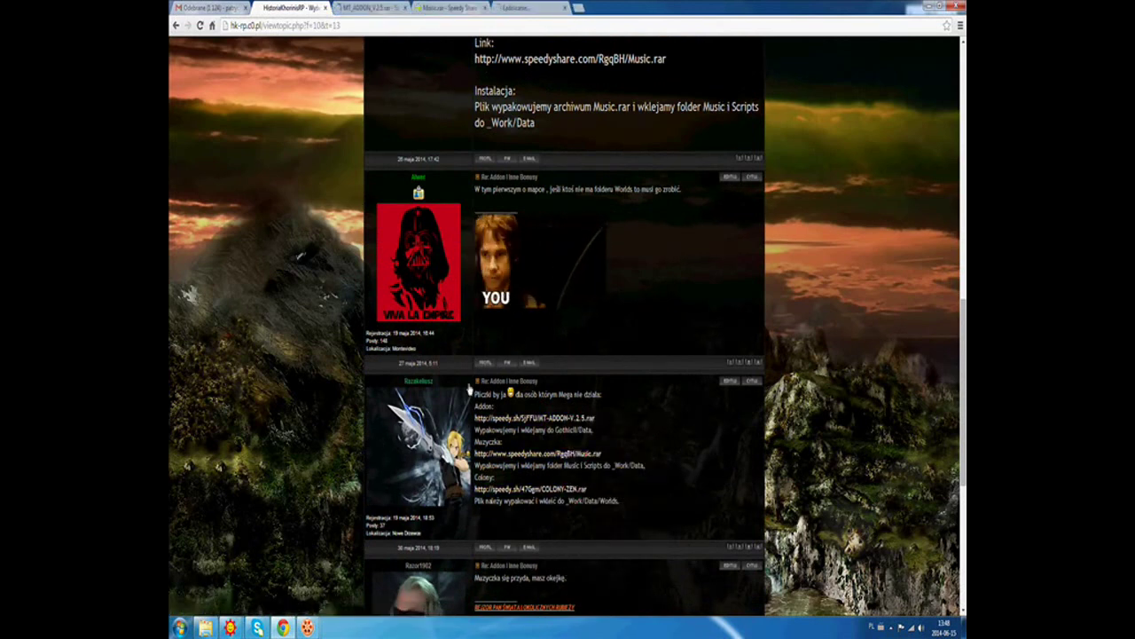
left_click(375, 9)
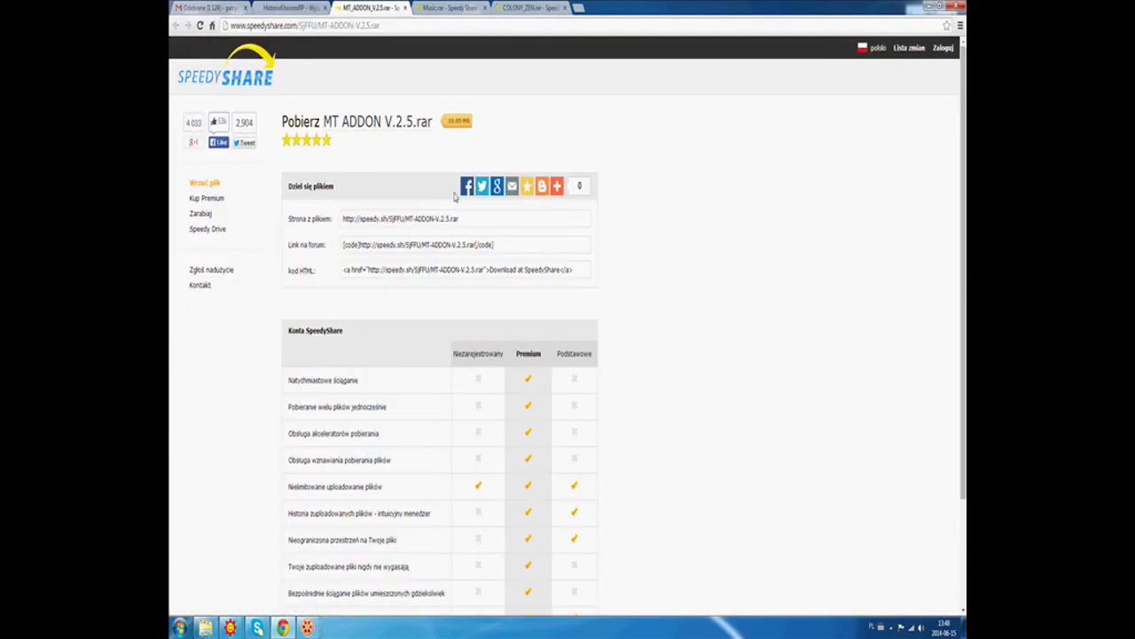
Close the three SpeedyShare tabs, then minimize the browser and move the recorder window clear of the desktop archives.
left_click(403, 8)
left_click(403, 8)
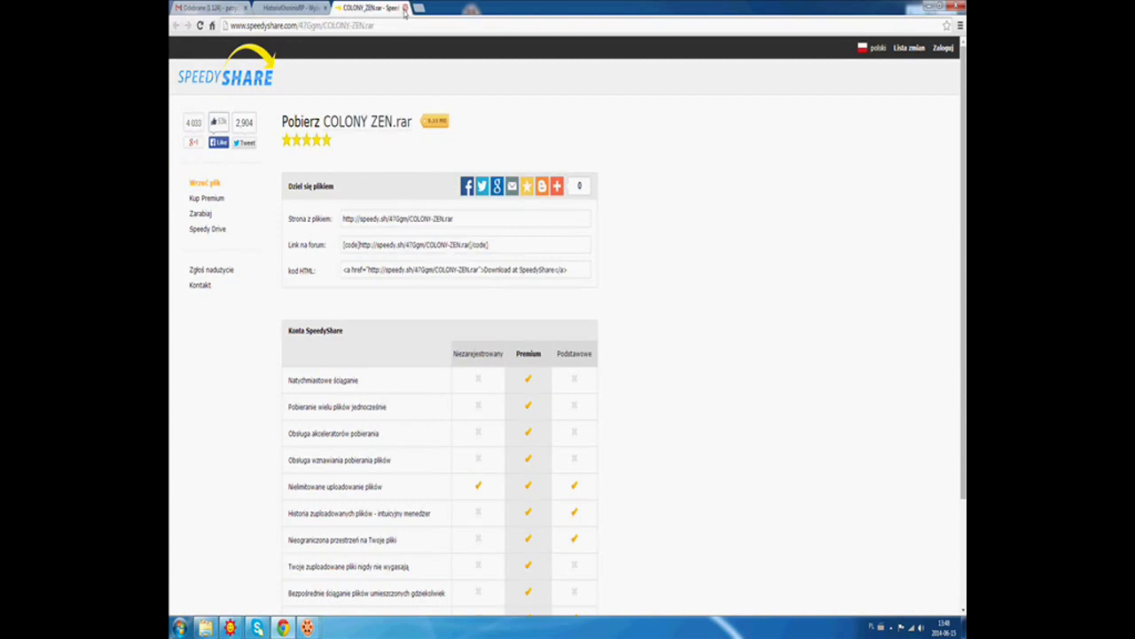
left_click(403, 8)
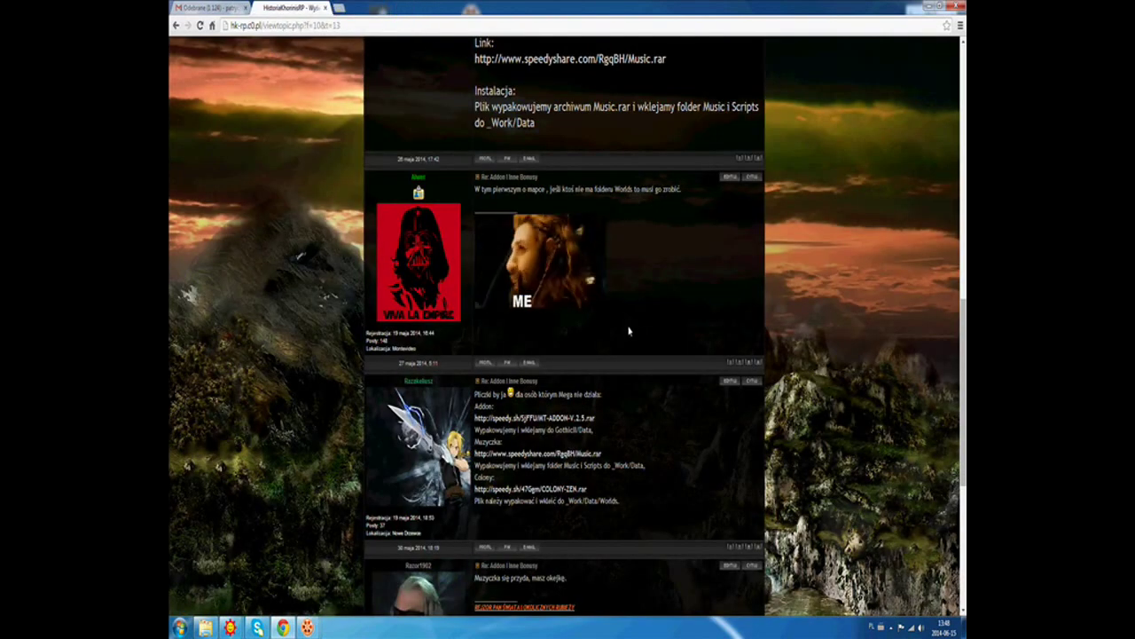
left_click(927, 7)
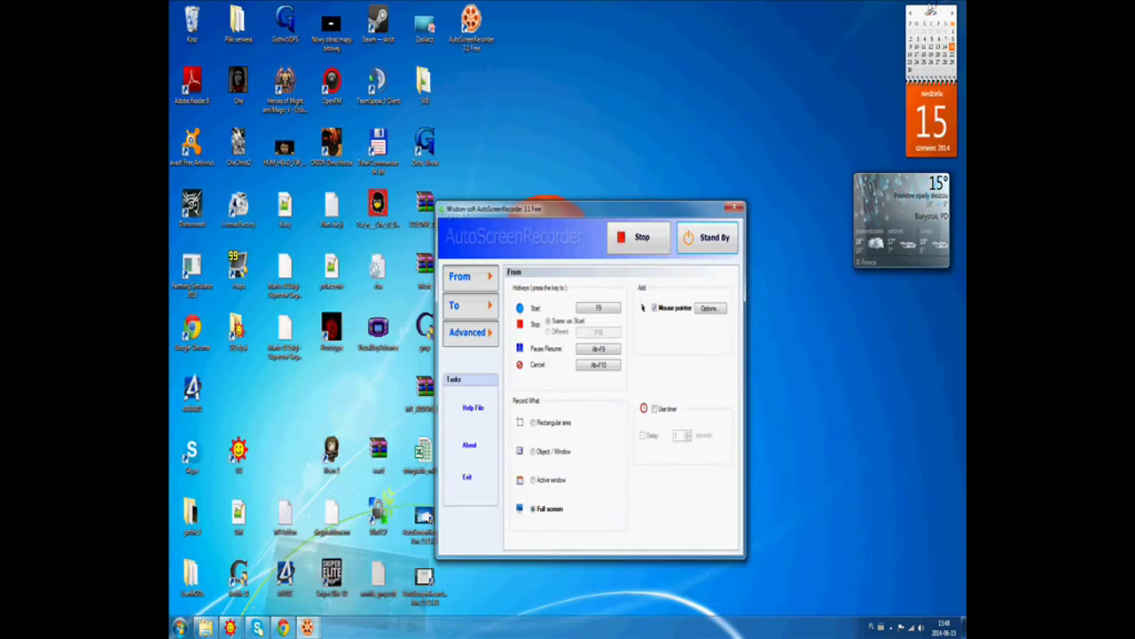
left_click_drag(700, 214, 798, 158)
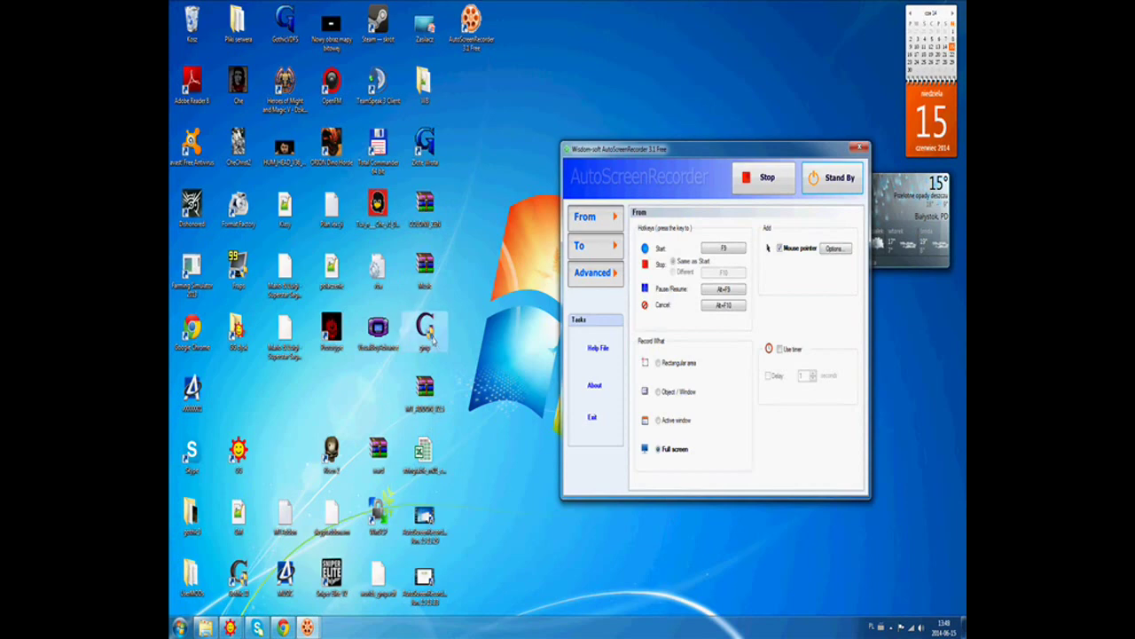
Open the COLONY_ZEN archive from the desktop in WinRAR.
left_click(428, 215)
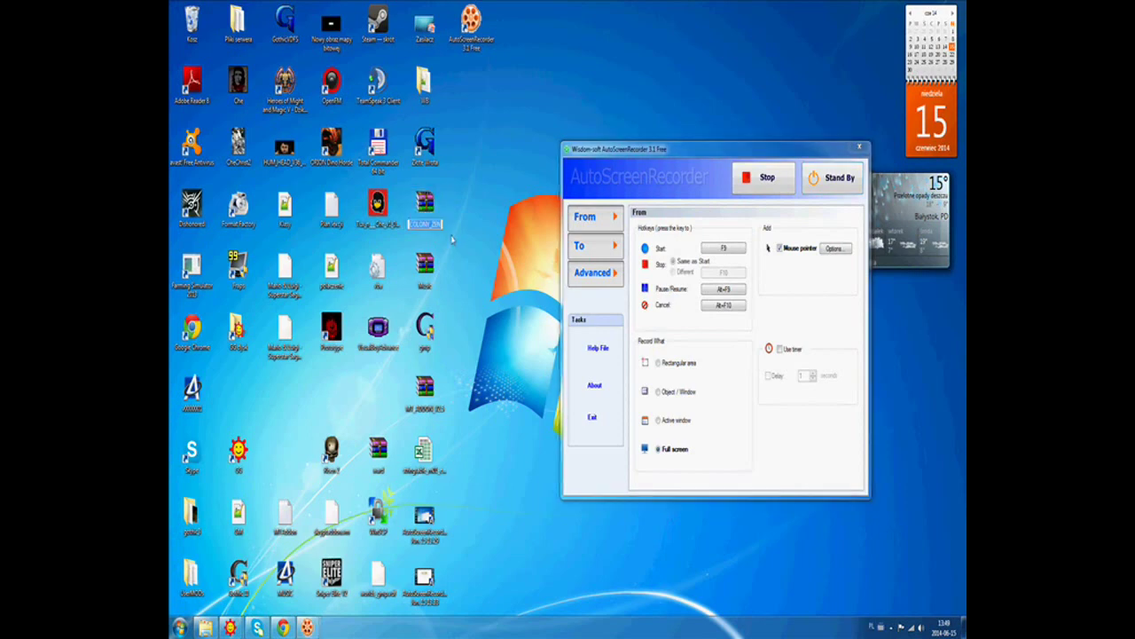
right_click(417, 197)
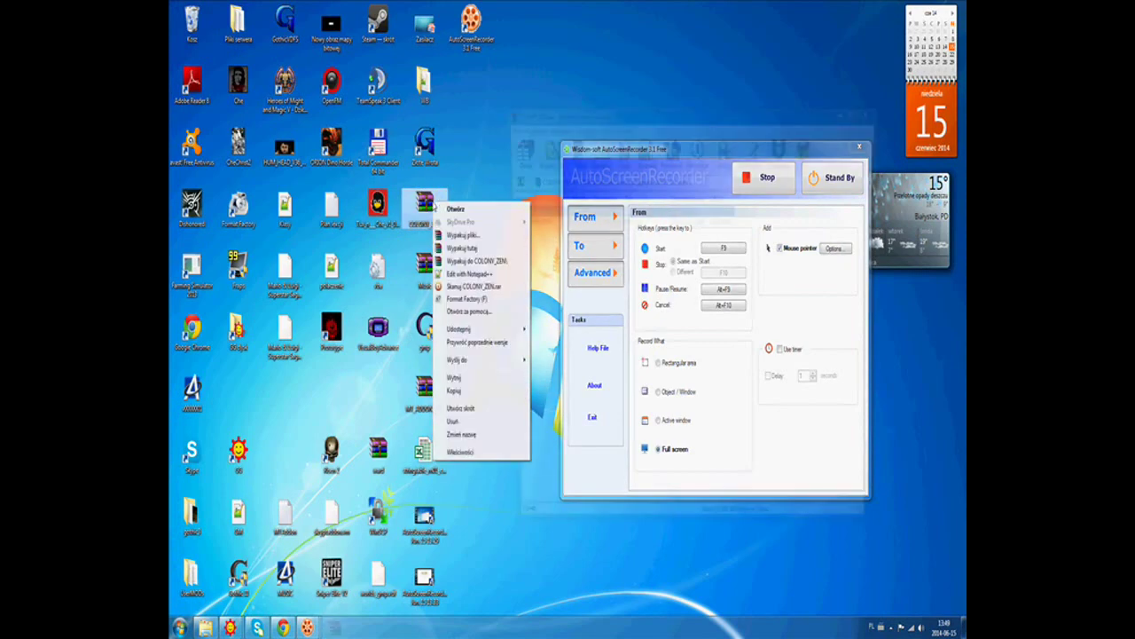
left_click(455, 209)
left_click(705, 131)
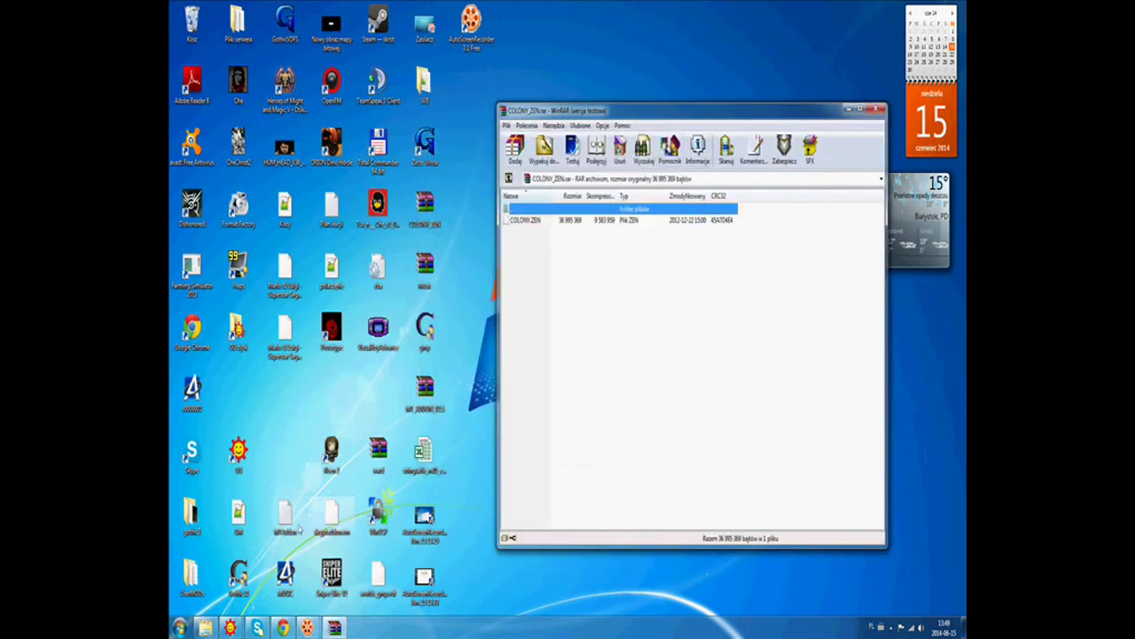
Open the file location of the Złote Wrota shortcut and browse to the Gothic II\_Work\Data\Worlds folder.
right_click(441, 147)
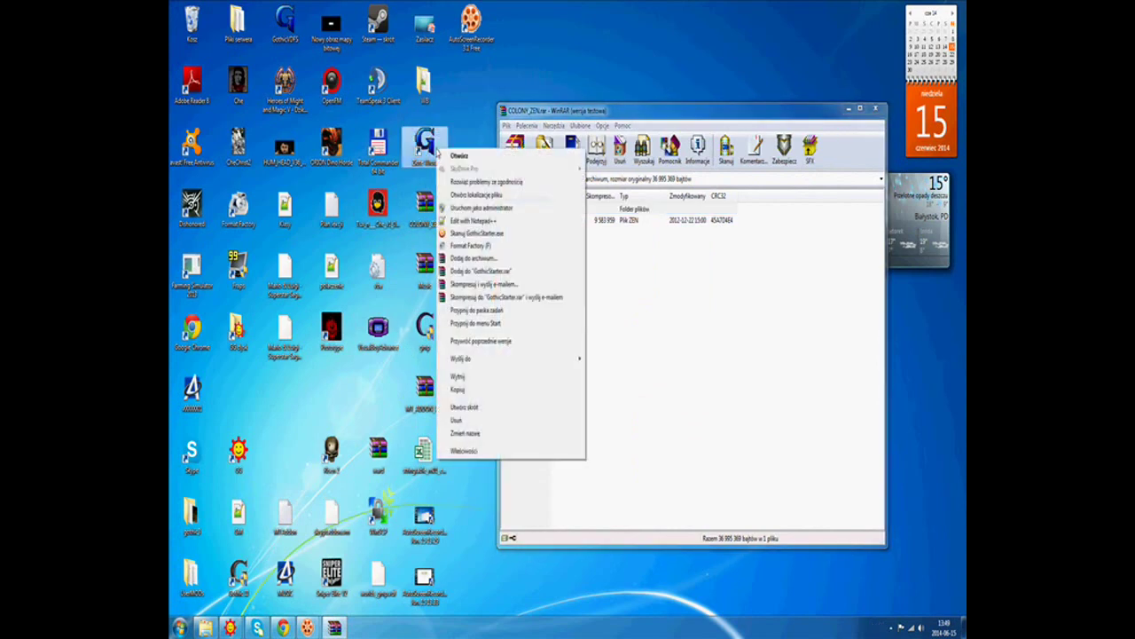
left_click(454, 195)
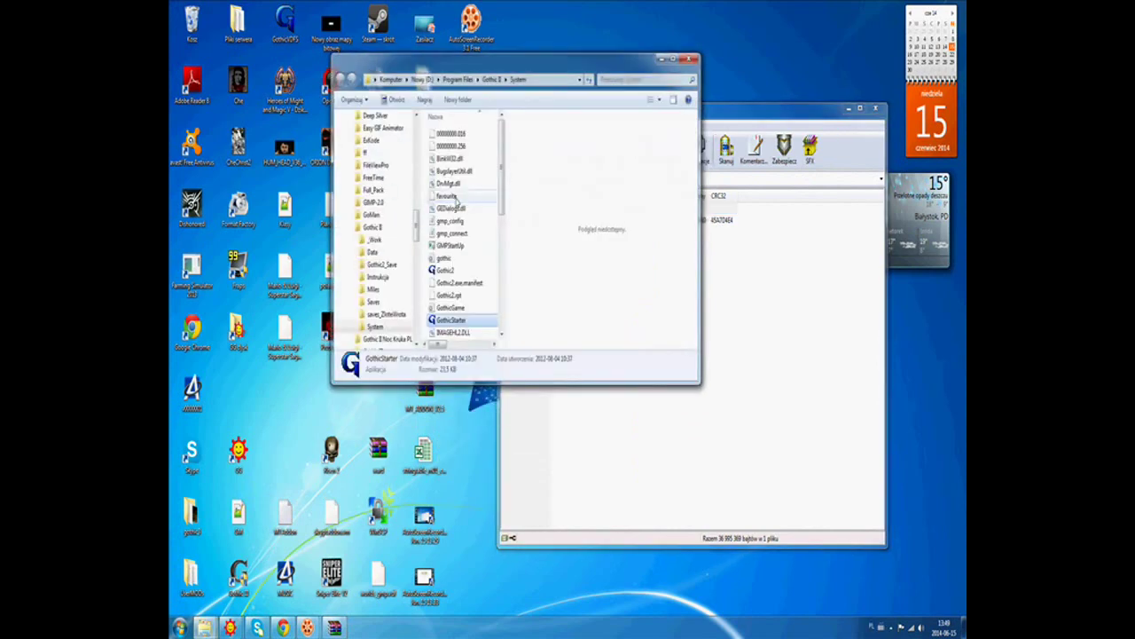
left_click(492, 79)
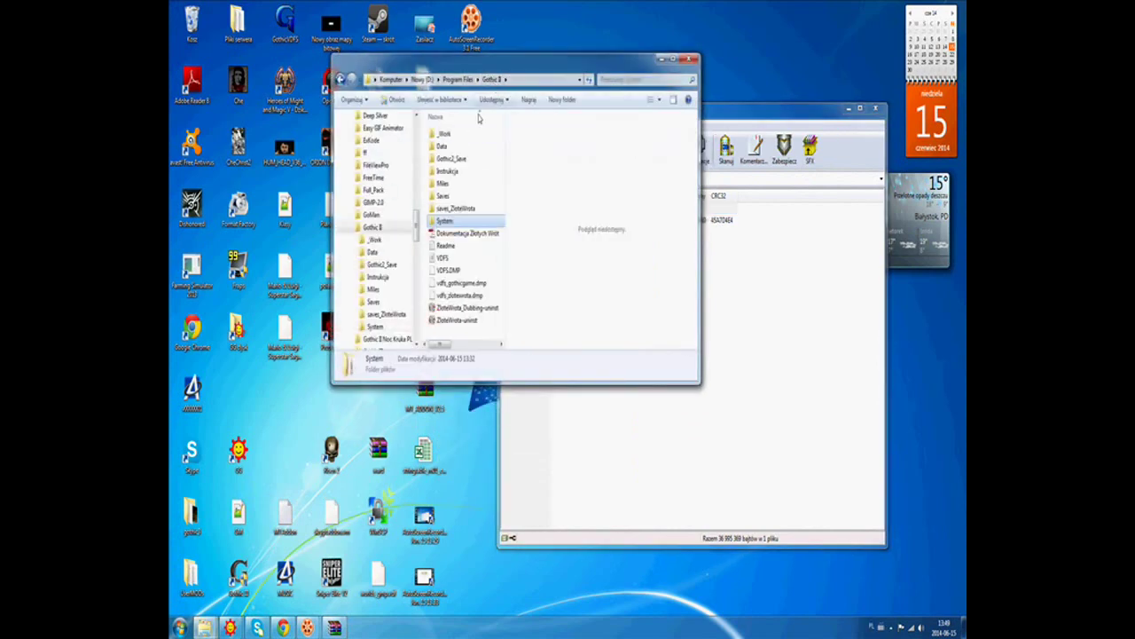
left_click(443, 147)
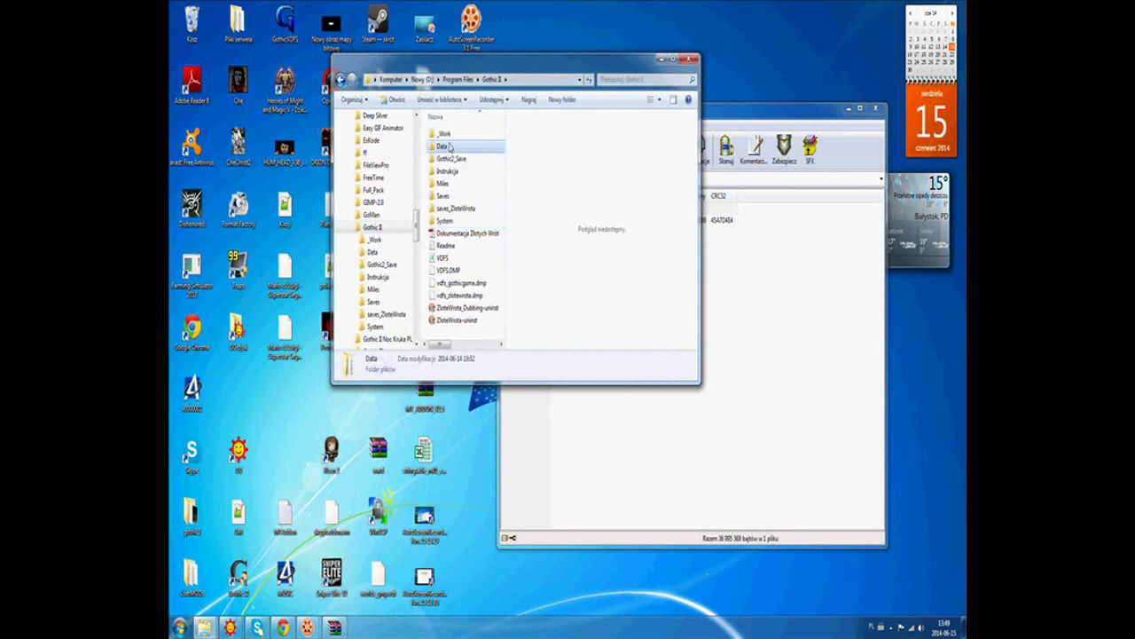
double_click(445, 134)
double_click(445, 135)
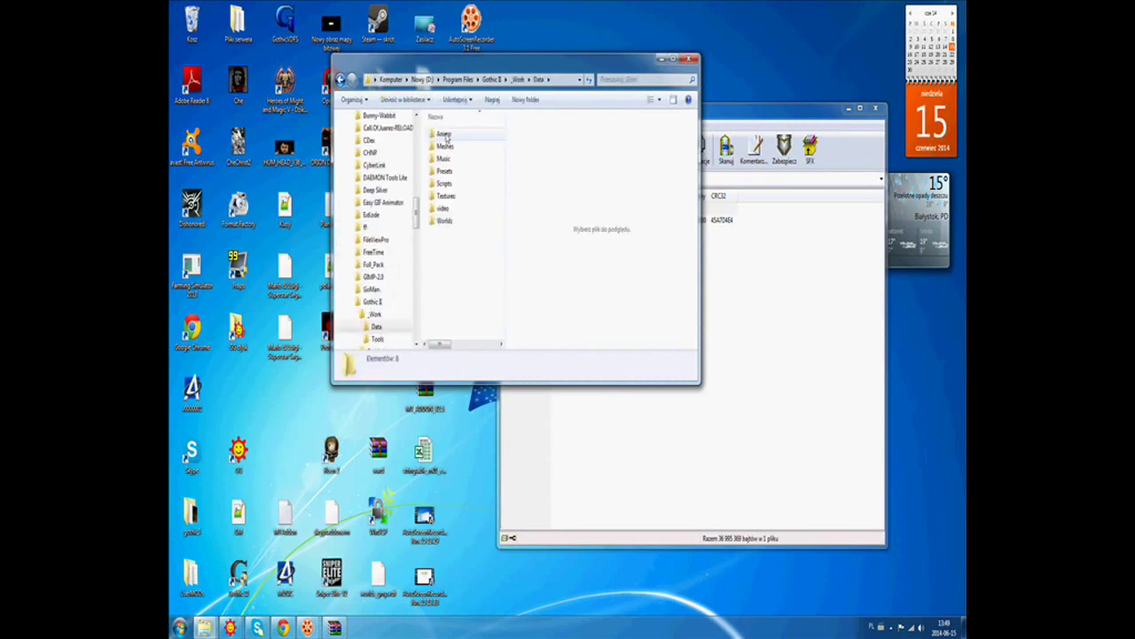
double_click(444, 222)
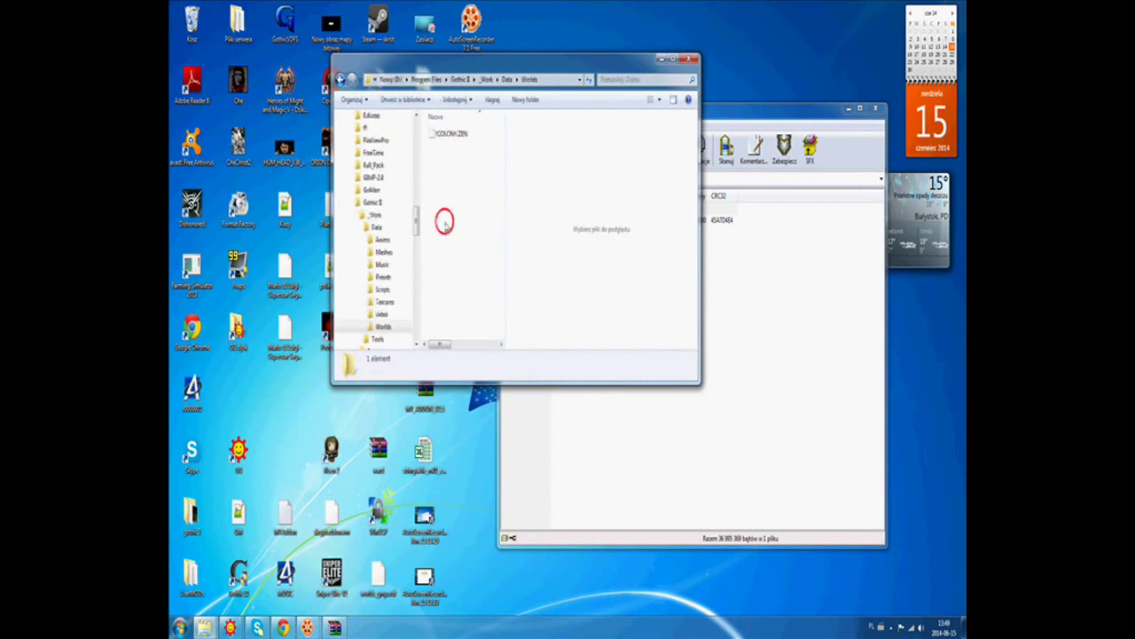
Copy COLONY.ZEN from the open archive into the Worlds folder.
left_click(770, 291)
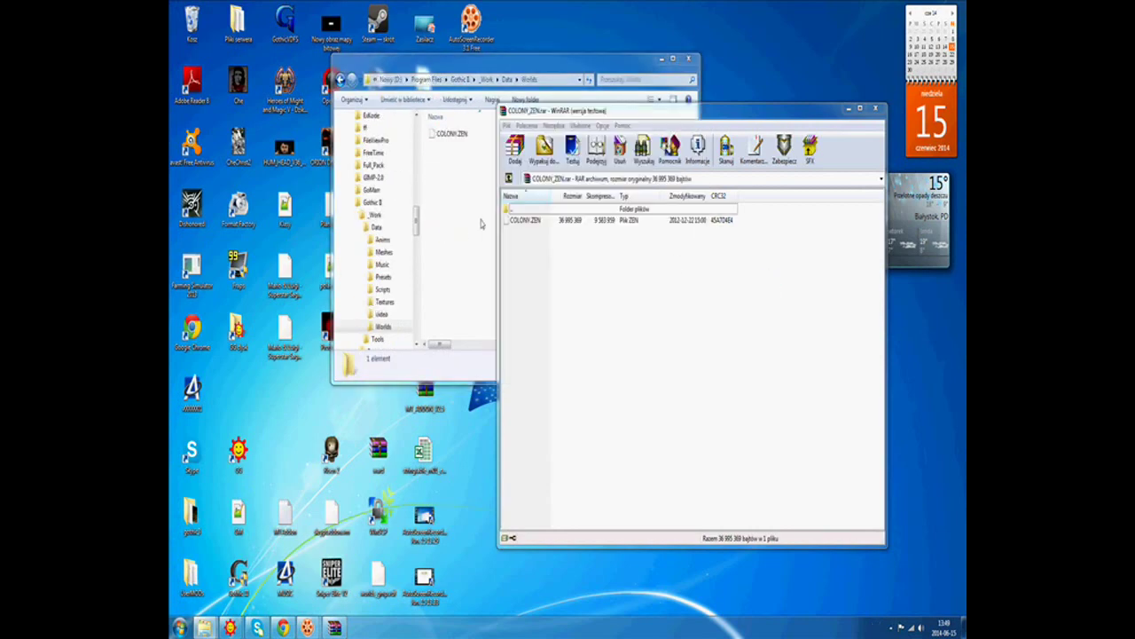
left_click_drag(528, 222, 453, 193)
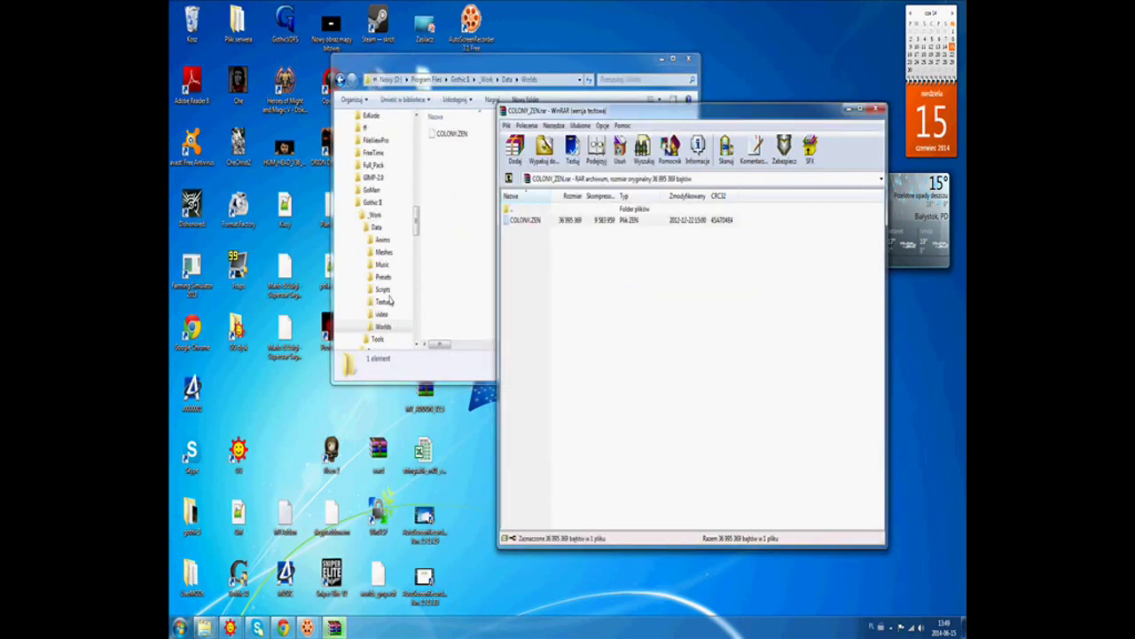
left_click(583, 256)
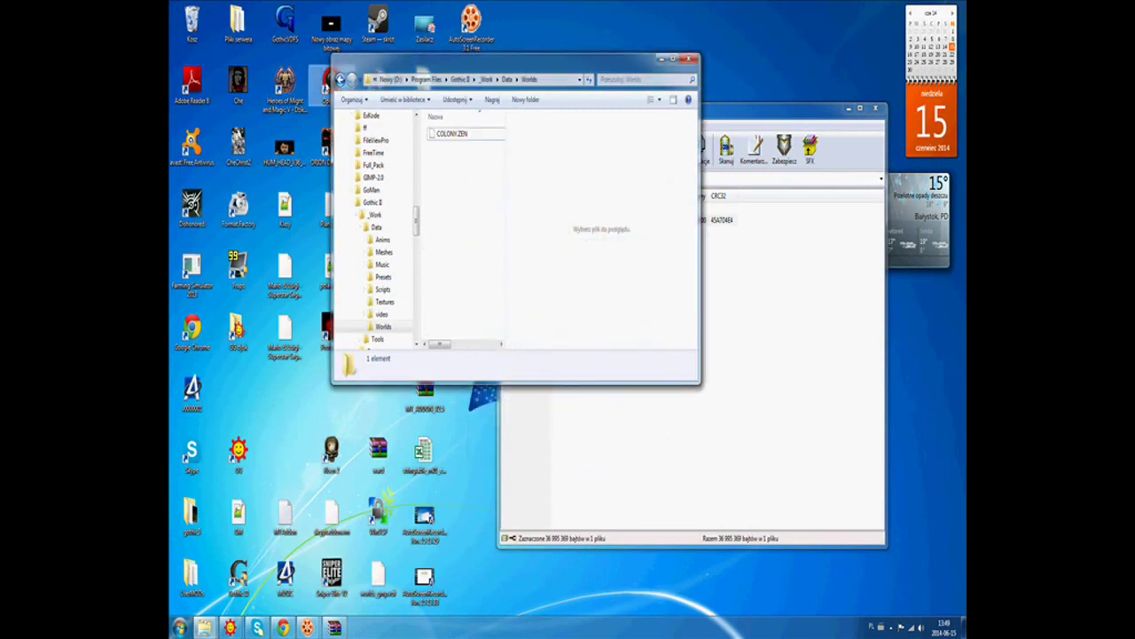
Return the folder window to Gothic II\_Work and close the COLONY_ZEN archive.
left_click(341, 81)
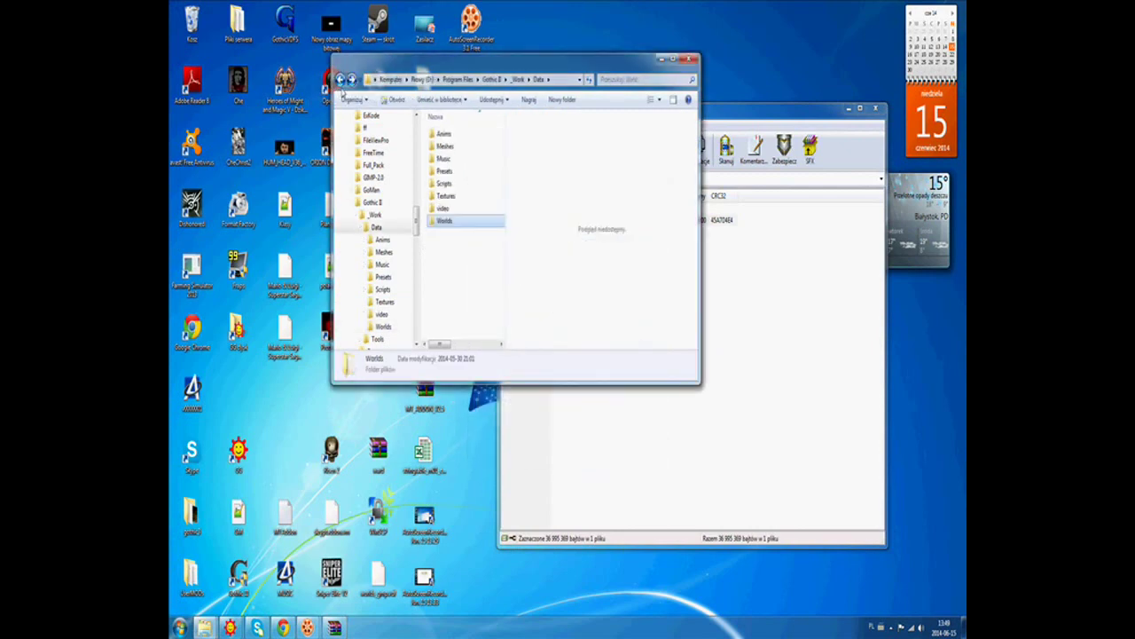
left_click(341, 82)
left_click(341, 81)
left_click(349, 80)
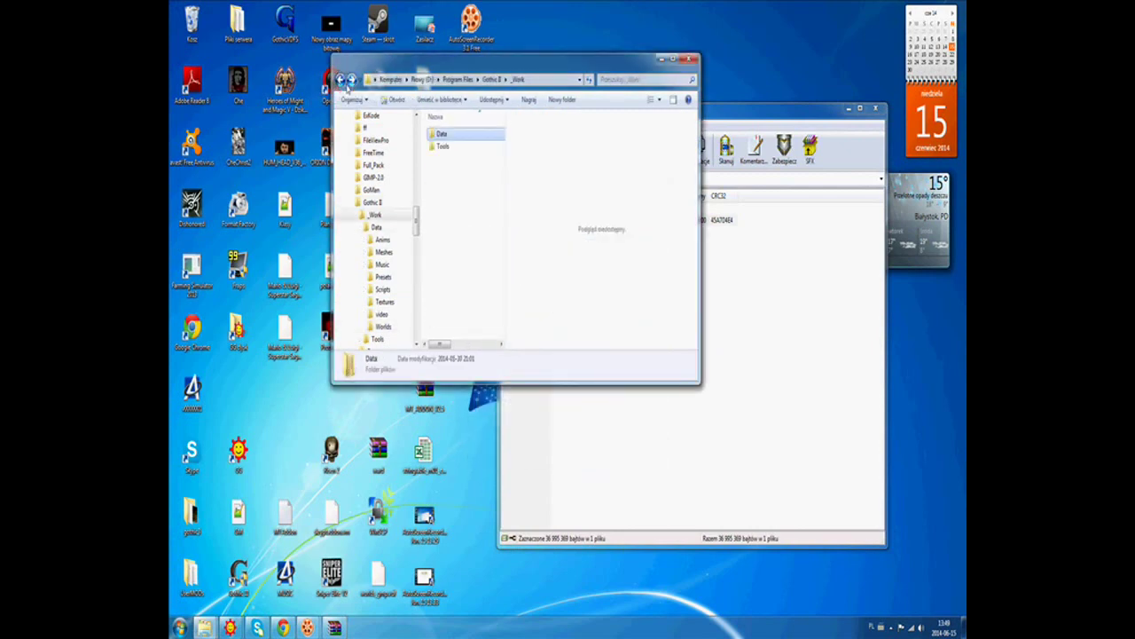
left_click(875, 108)
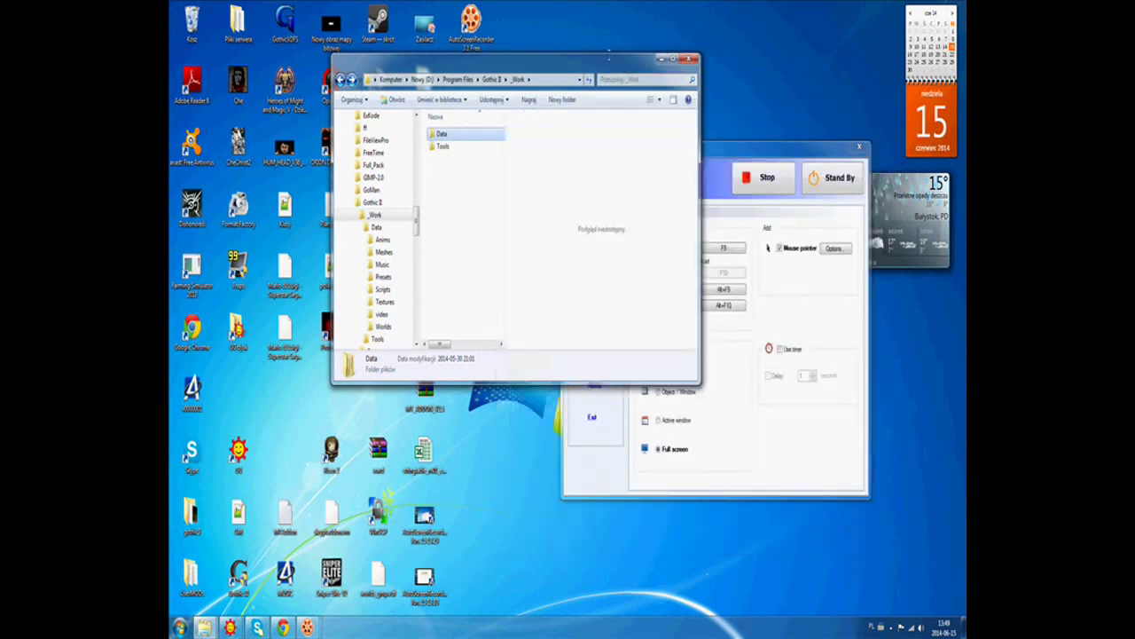
Open the Music archive from the desktop and arrange its window behind the _Work folder window.
left_click_drag(609, 52, 777, 87)
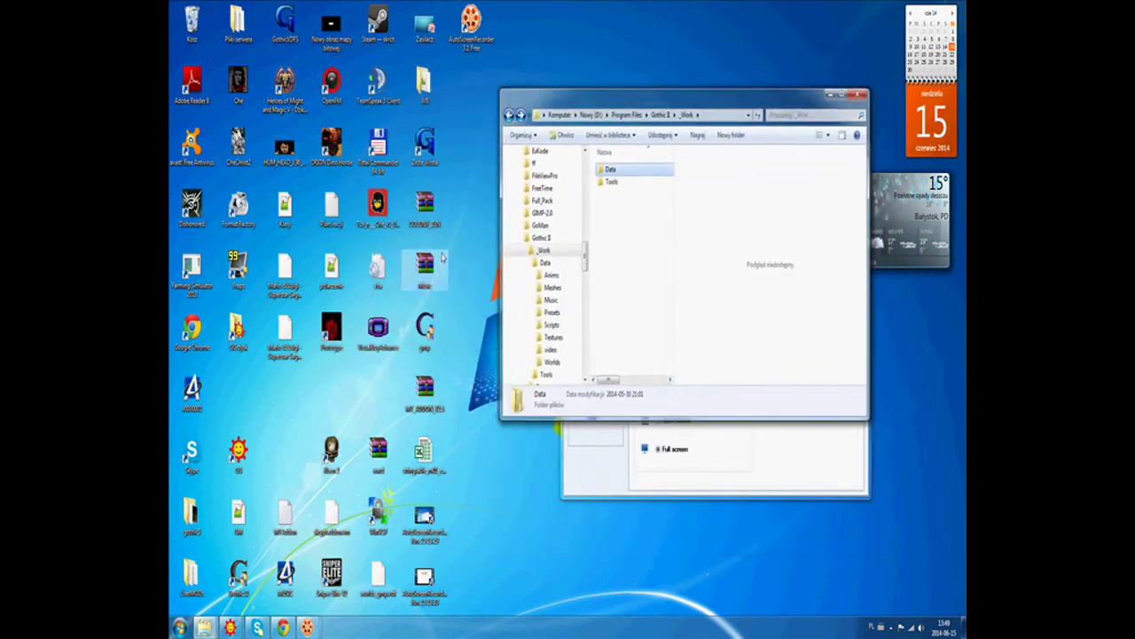
left_click(427, 282)
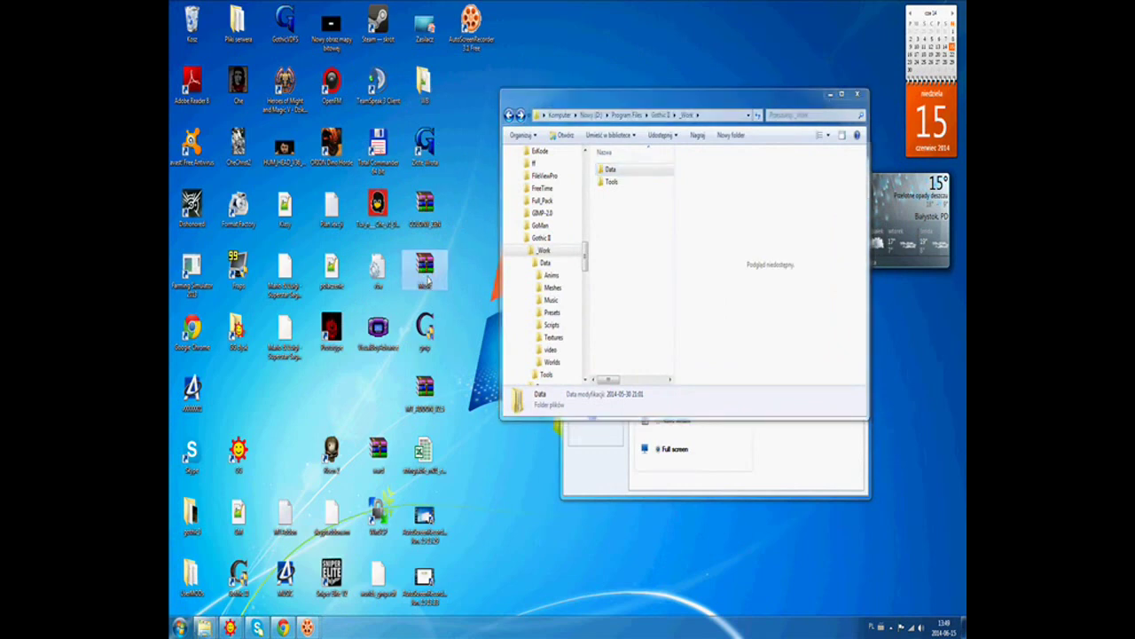
right_click(445, 260)
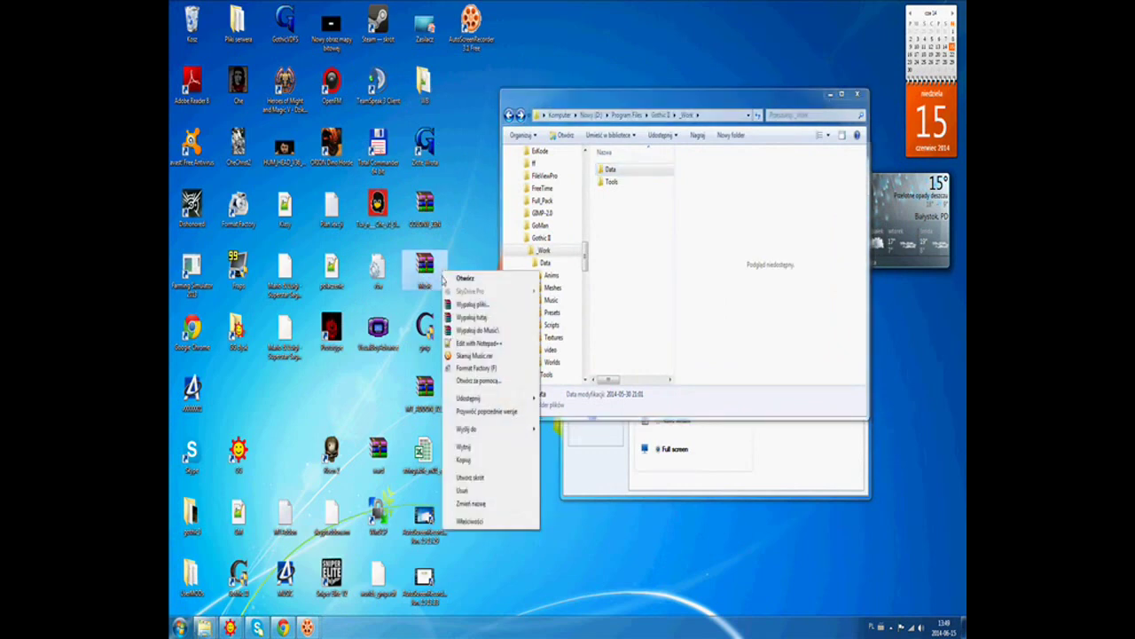
left_click(468, 279)
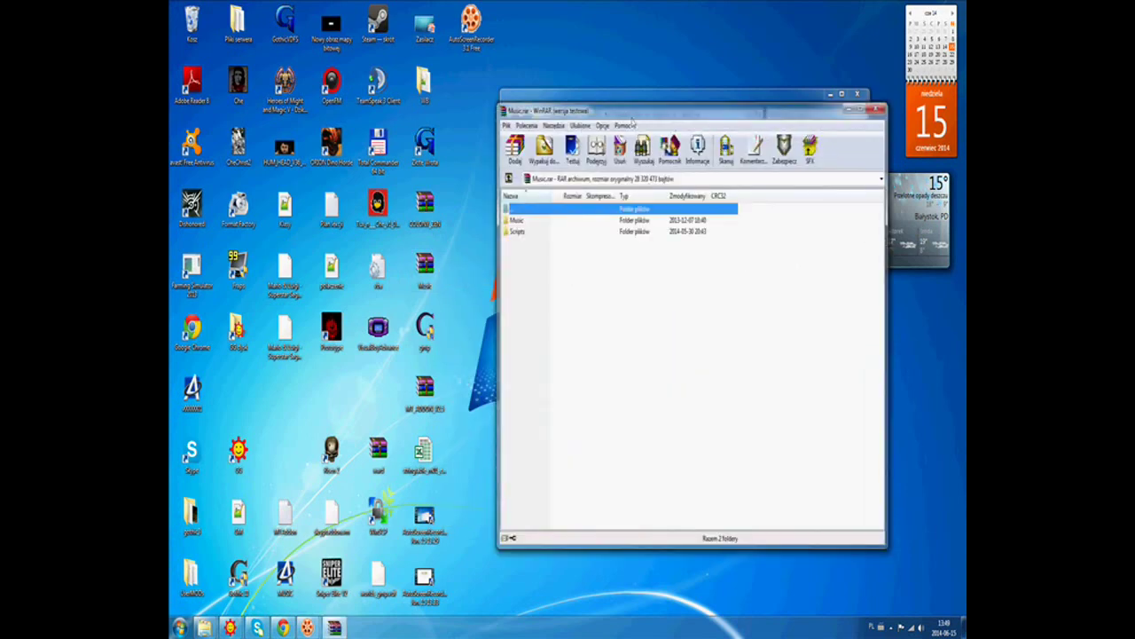
left_click_drag(632, 116, 755, 210)
left_click(604, 215)
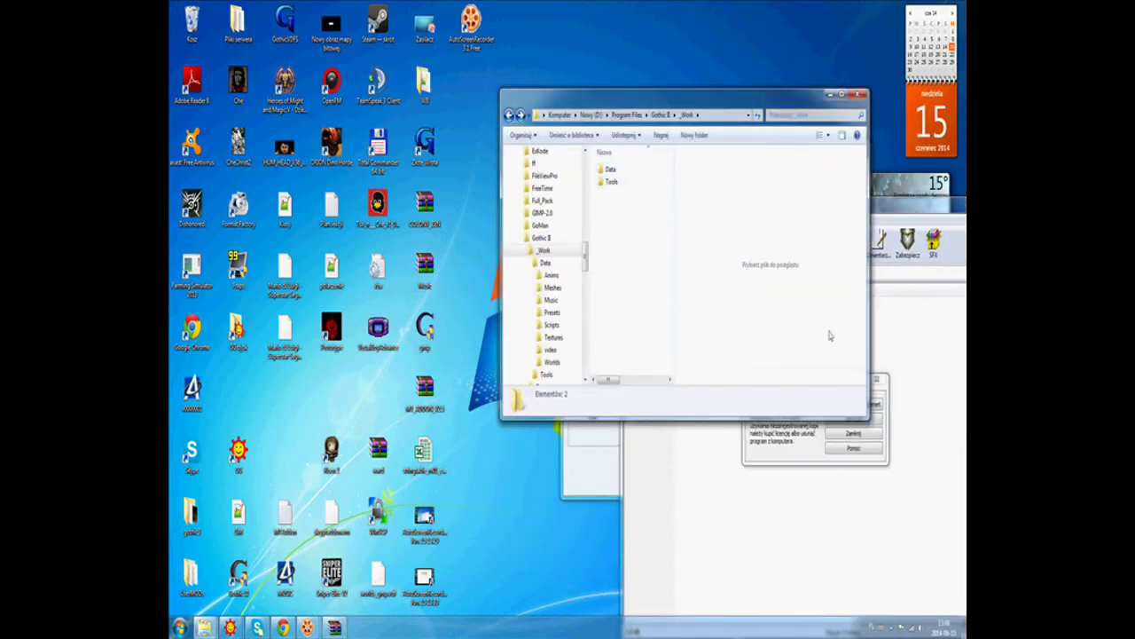
Dismiss the WinRAR licence reminder and open the Data folder inside Gothic II\_Work.
left_click(874, 380)
left_click(610, 242)
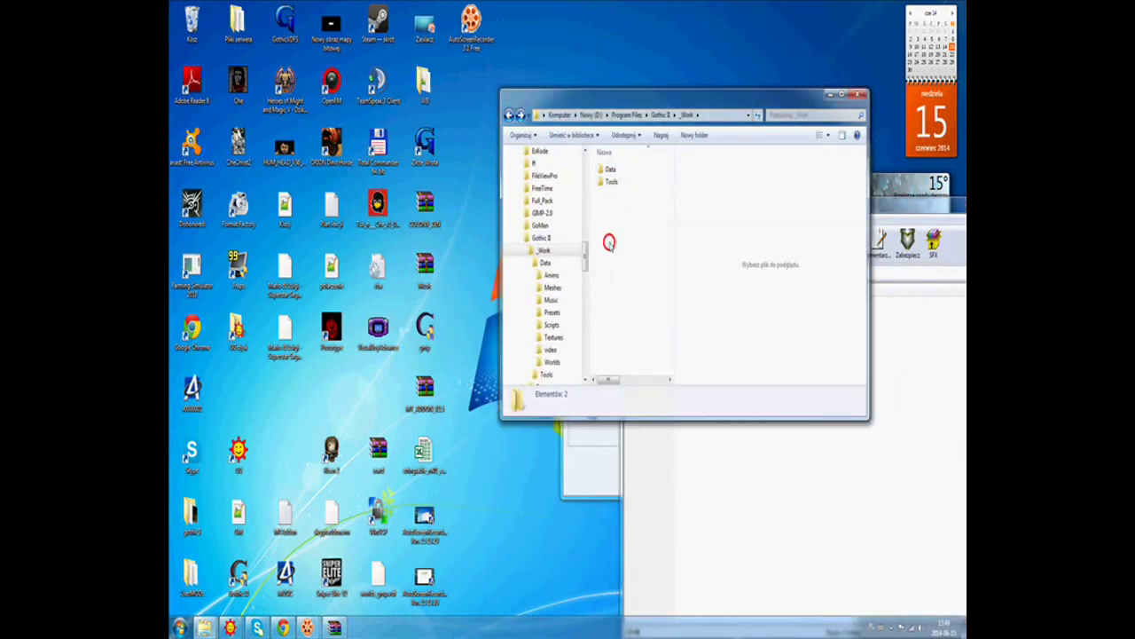
double_click(613, 168)
left_click(616, 276)
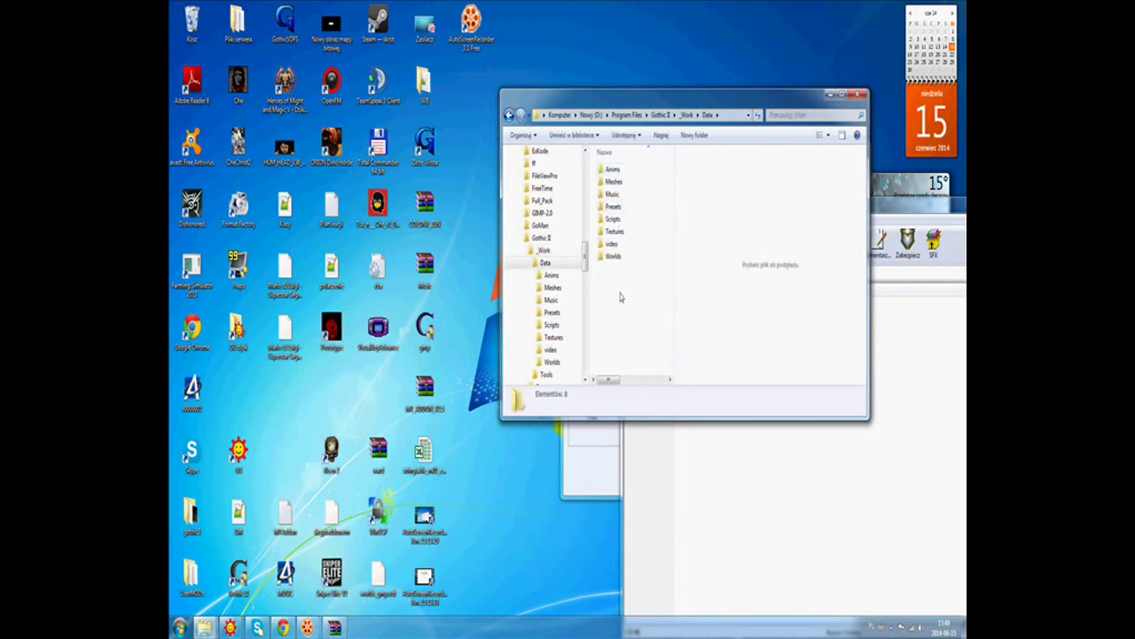
double_click(612, 219)
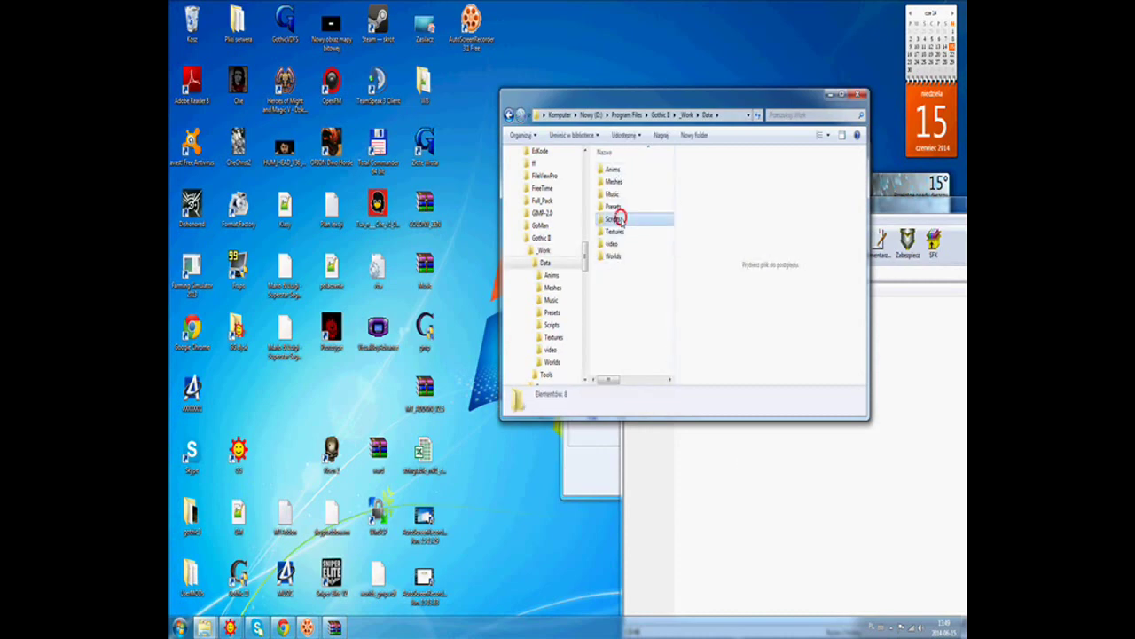
left_click(705, 480)
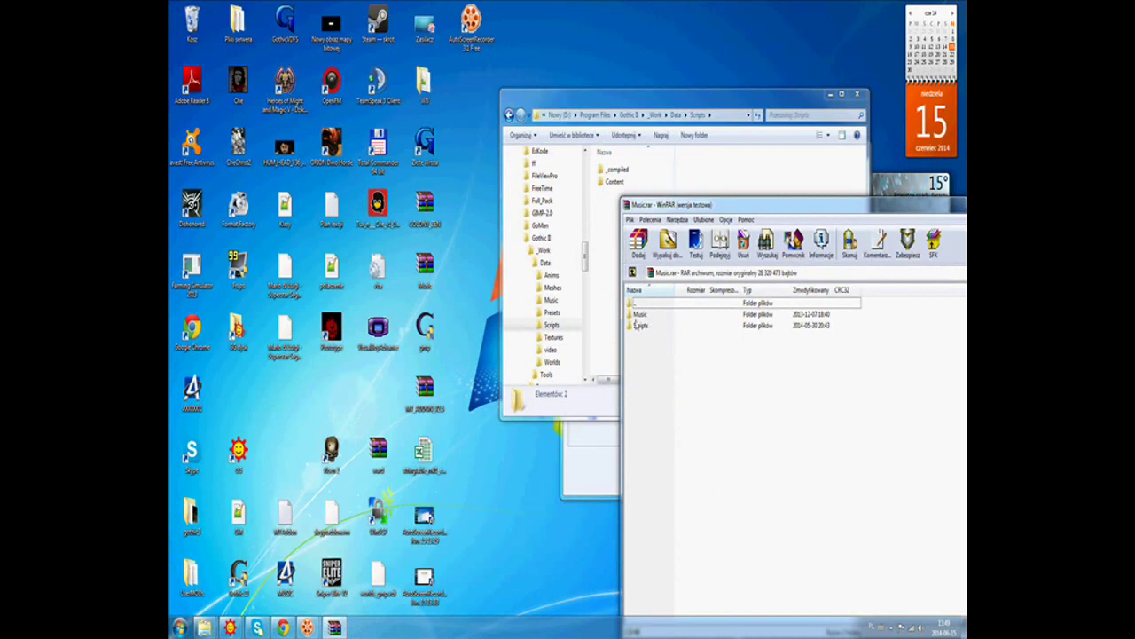
left_click(637, 324)
left_click_drag(641, 322, 671, 319)
left_click(660, 327)
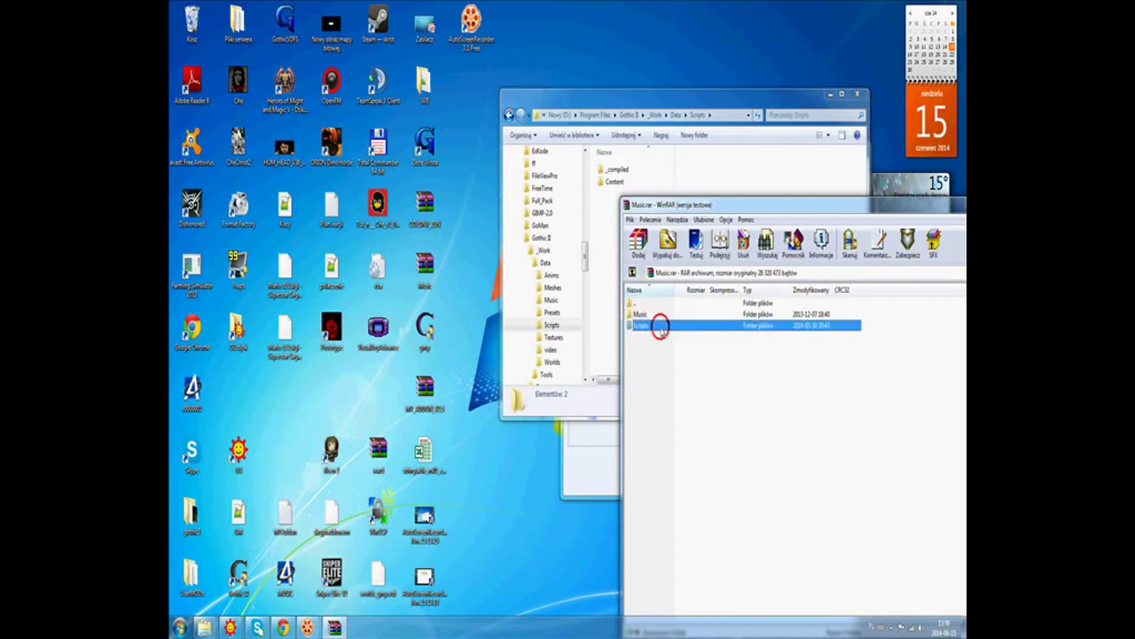
left_click(656, 329)
left_click(510, 115)
Copy the Music and Scripts folders from the Music archive into _Work\Data, merging folders and replacing all conflicting files.
left_click(714, 481)
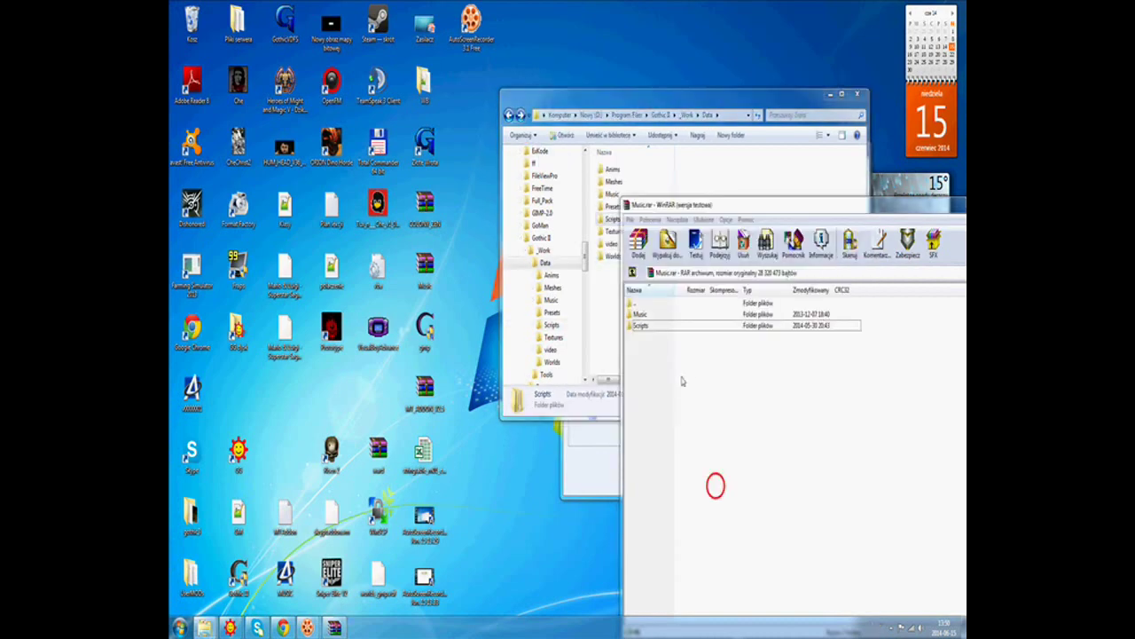
left_click(646, 356)
left_click_drag(643, 331, 609, 322)
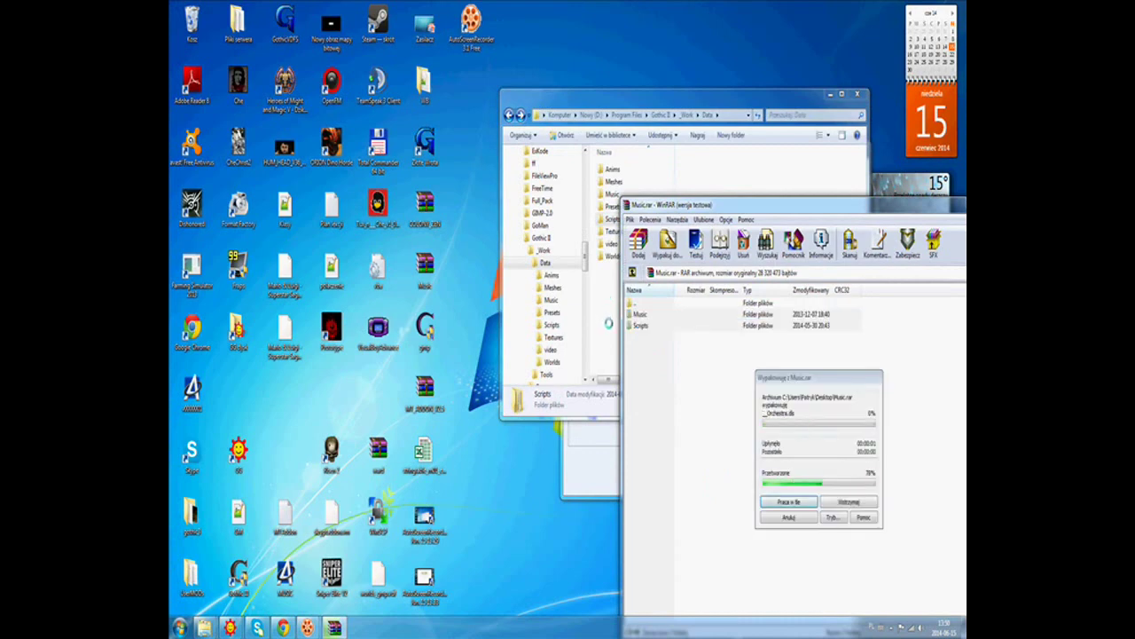
left_click(526, 435)
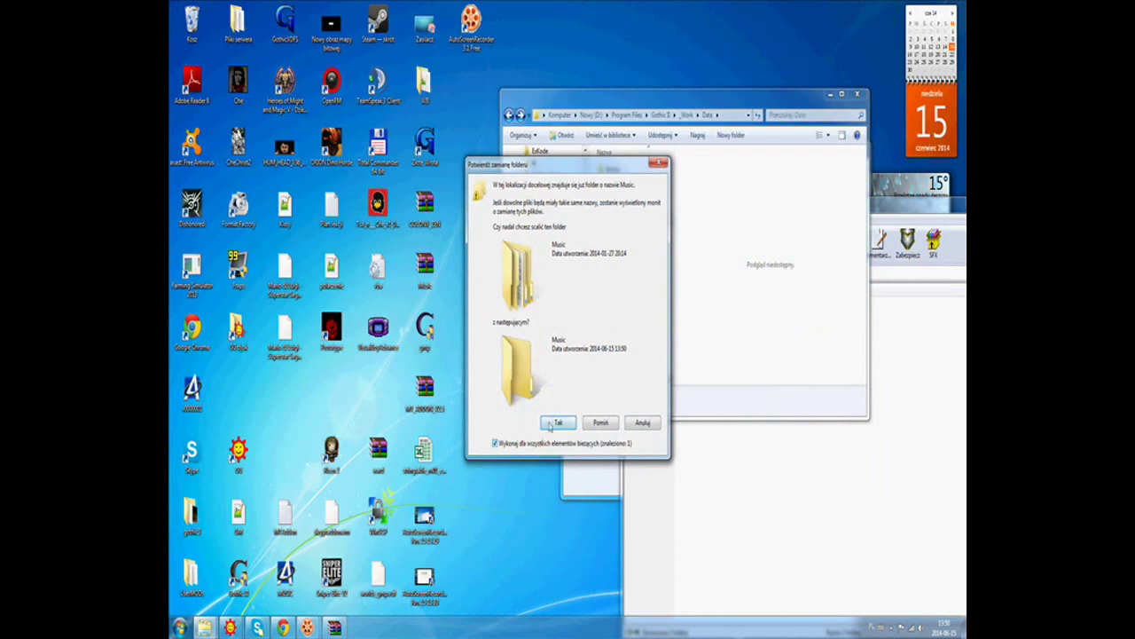
left_click(558, 423)
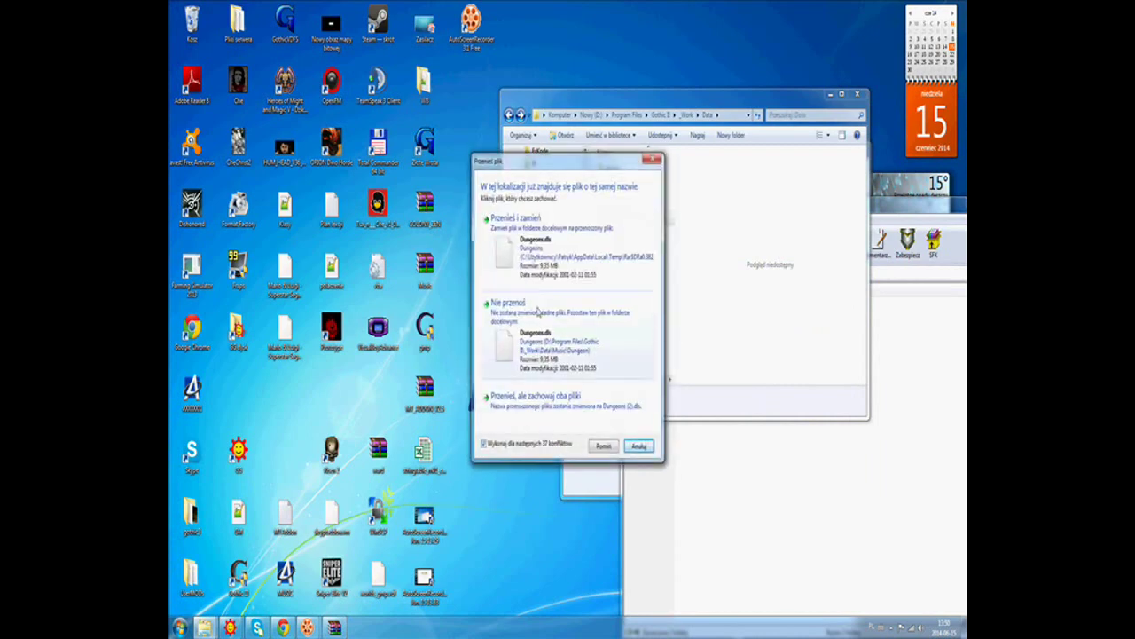
left_click(563, 245)
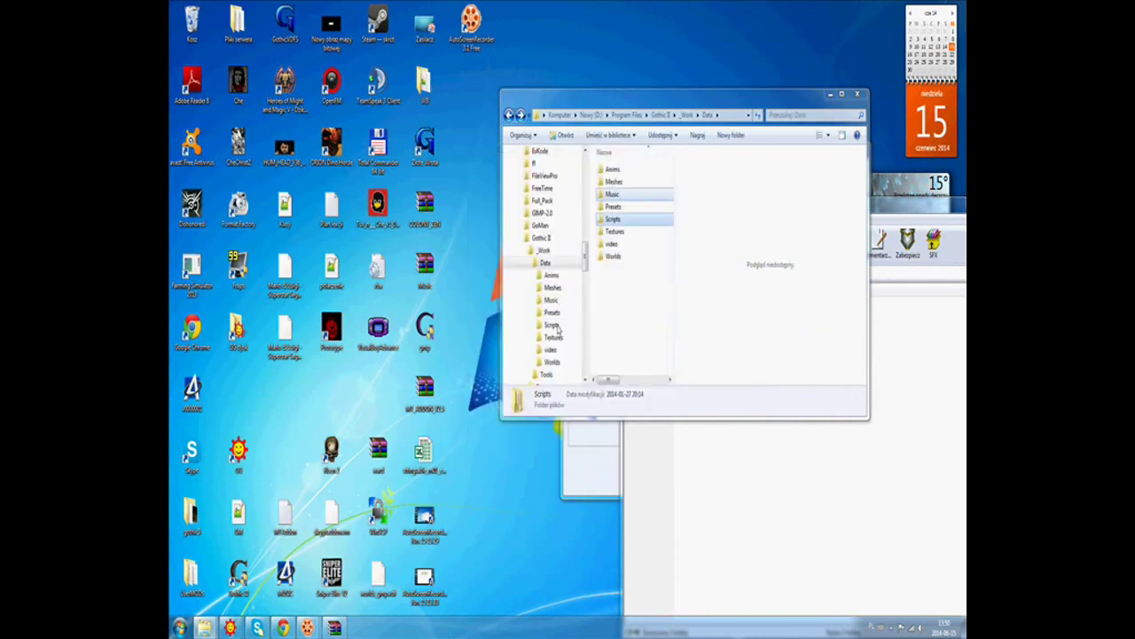
Close the Music archive and browse the folder window to Gothic II\Data.
left_click(791, 469)
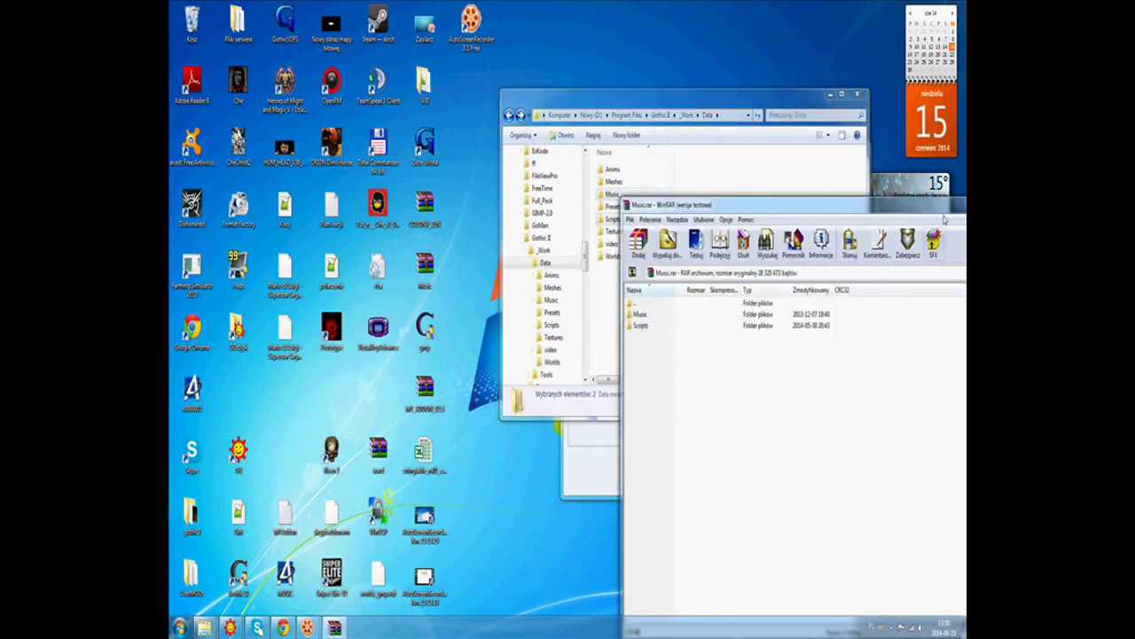
left_click_drag(832, 207, 722, 205)
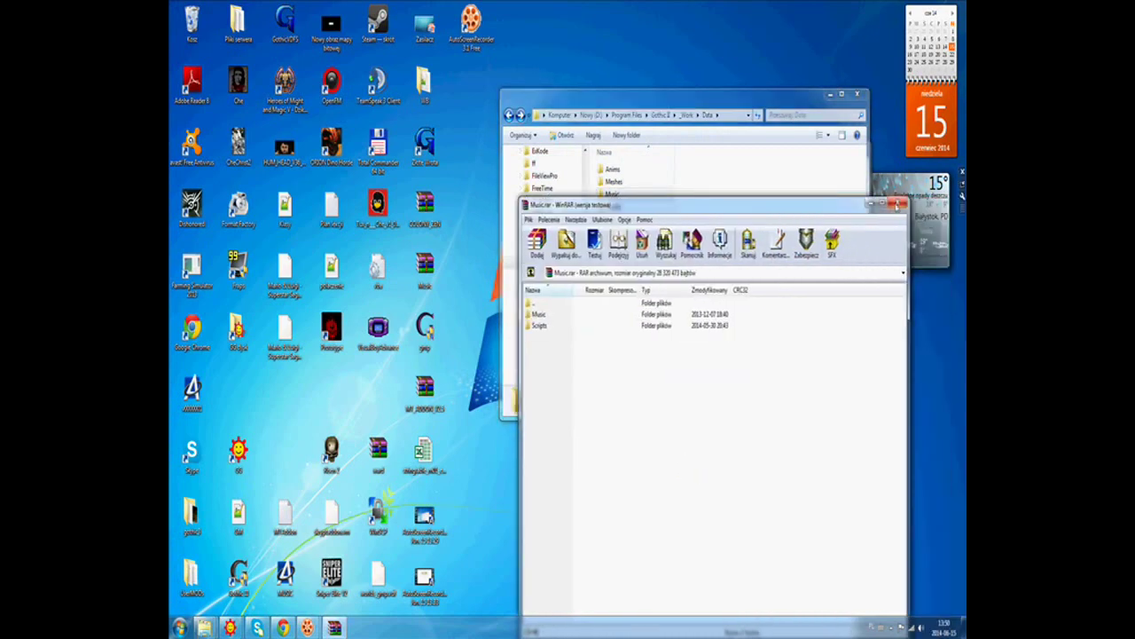
left_click(896, 205)
left_click(509, 115)
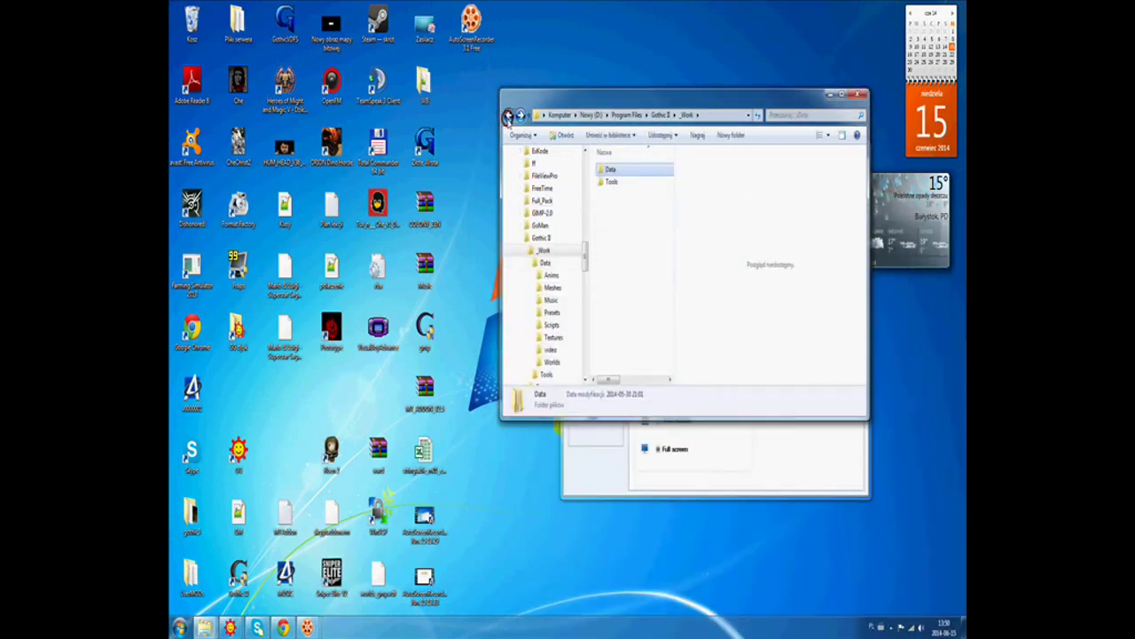
left_click(509, 116)
left_click(608, 182)
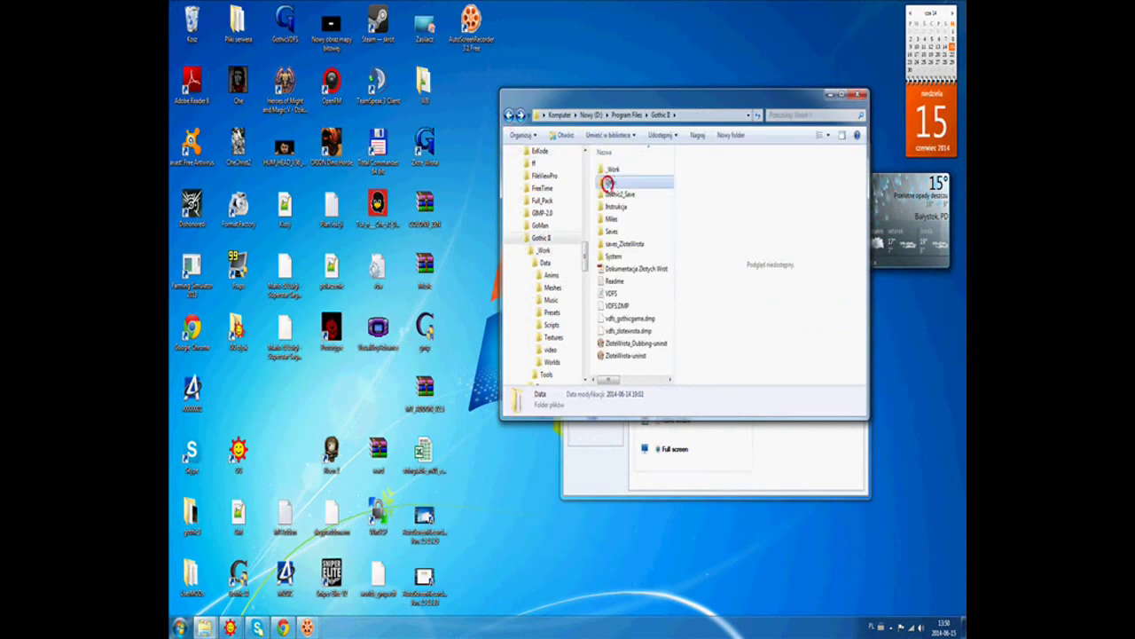
double_click(607, 183)
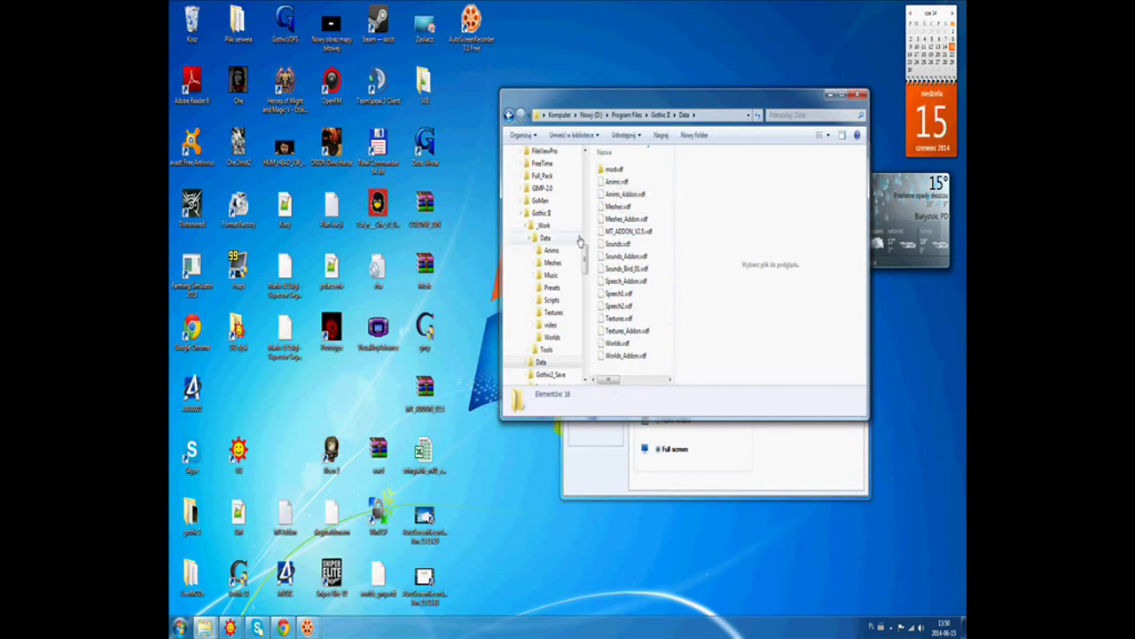
Open the MT_ADDON_V2.5 archive from the desktop, dismiss the licence reminder and move its window clear of the Data folder's file list.
left_click(424, 395)
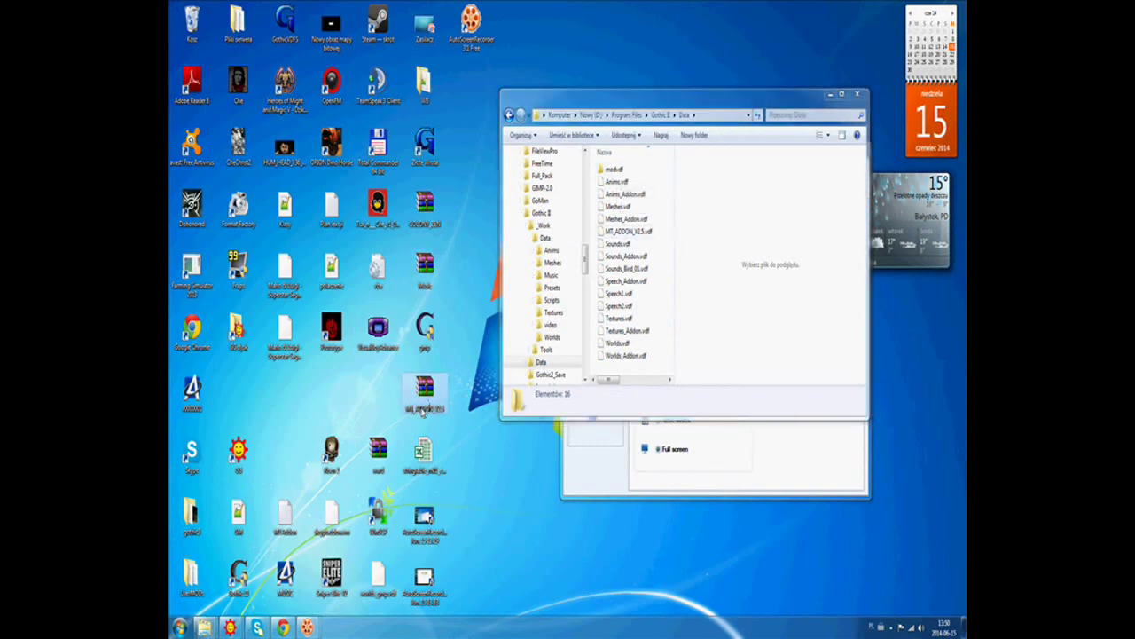
left_click(424, 409)
left_click(425, 391)
right_click(425, 395)
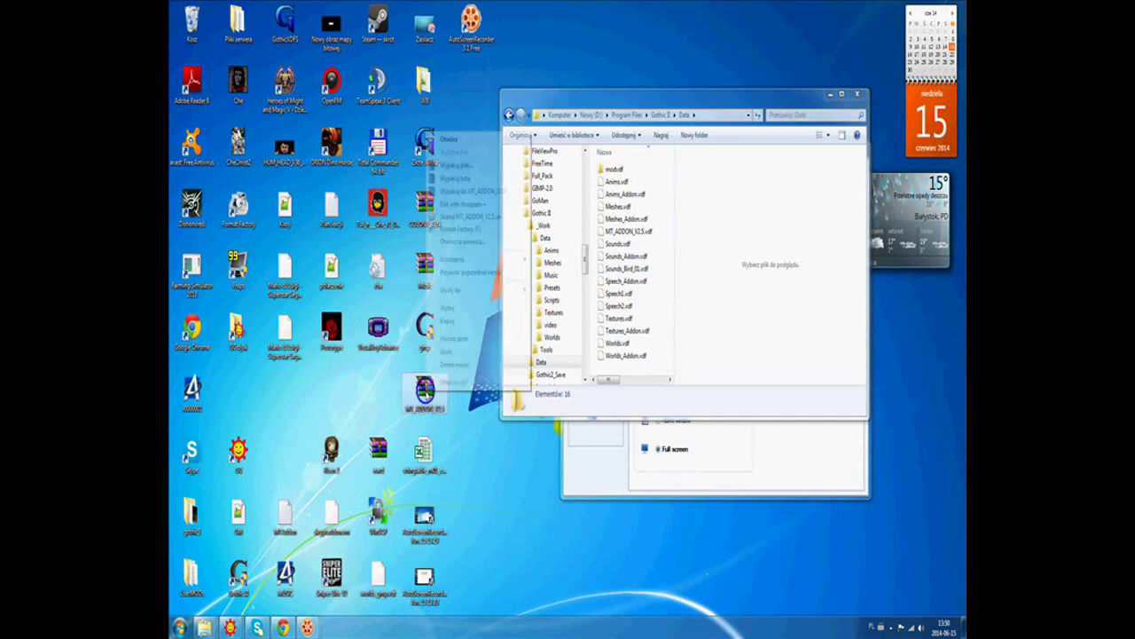
left_click(448, 145)
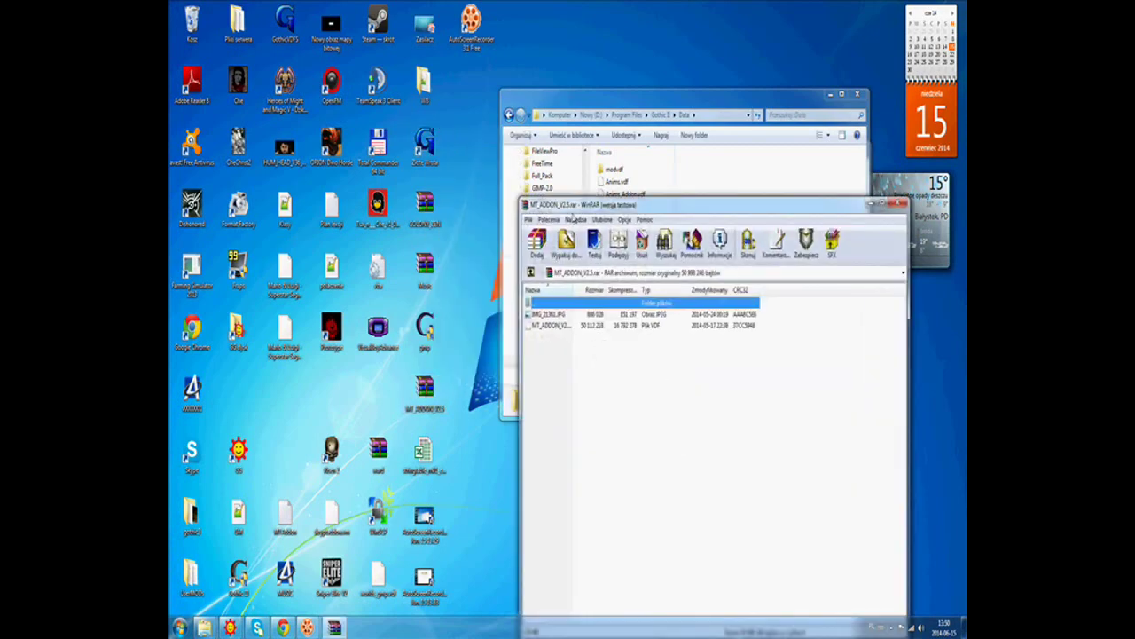
left_click_drag(600, 203, 449, 190)
left_click(627, 369)
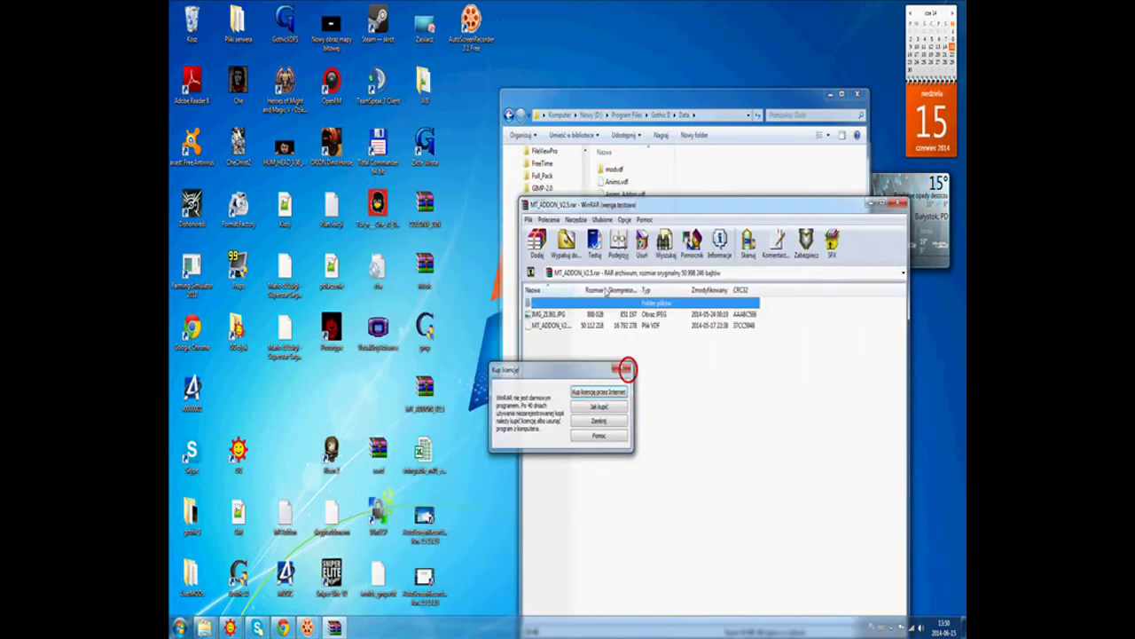
left_click_drag(625, 205, 733, 234)
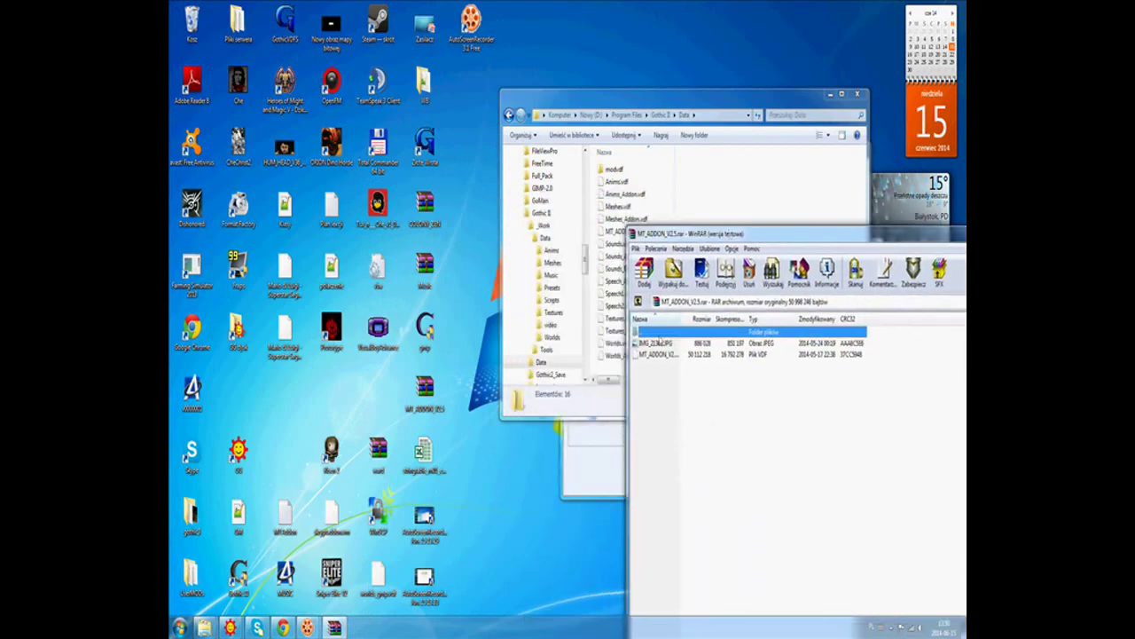
Copy the MT_ADDON_V2.5 VDF file from the archive into Gothic II\Data, replacing the existing file, and close the archive.
left_click_drag(654, 355, 609, 364)
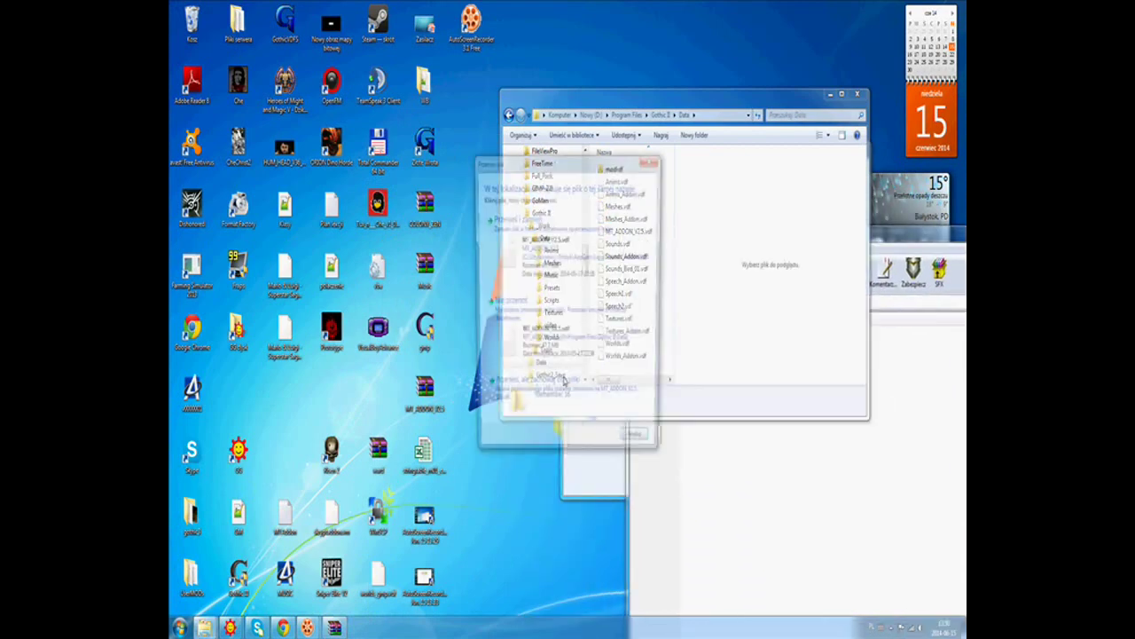
left_click(530, 250)
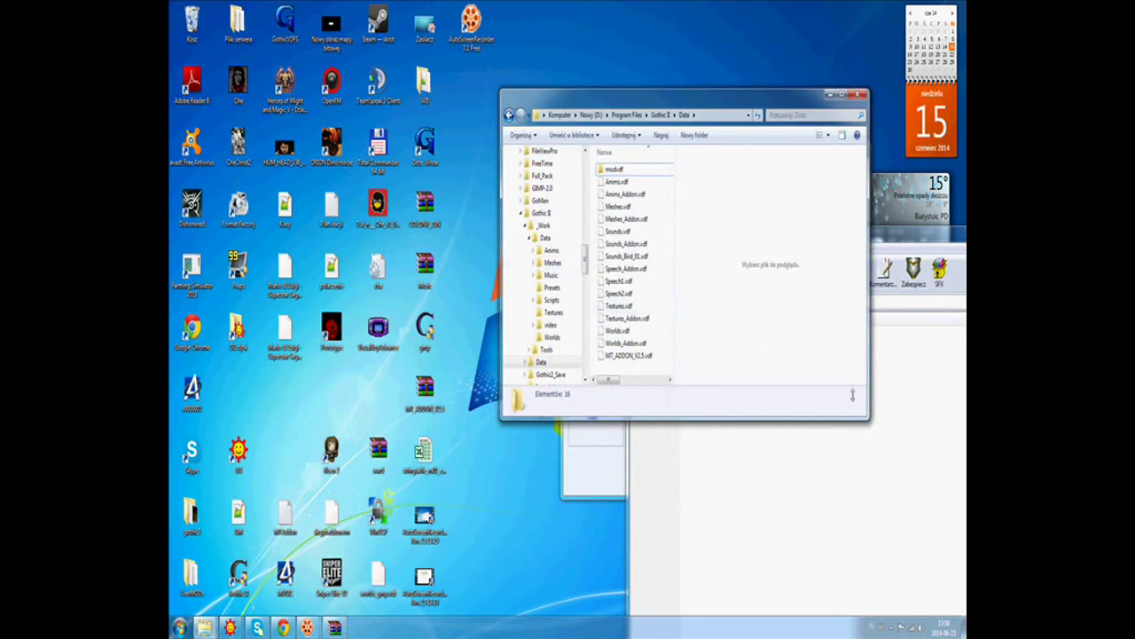
left_click(819, 452)
left_click_drag(894, 239, 682, 219)
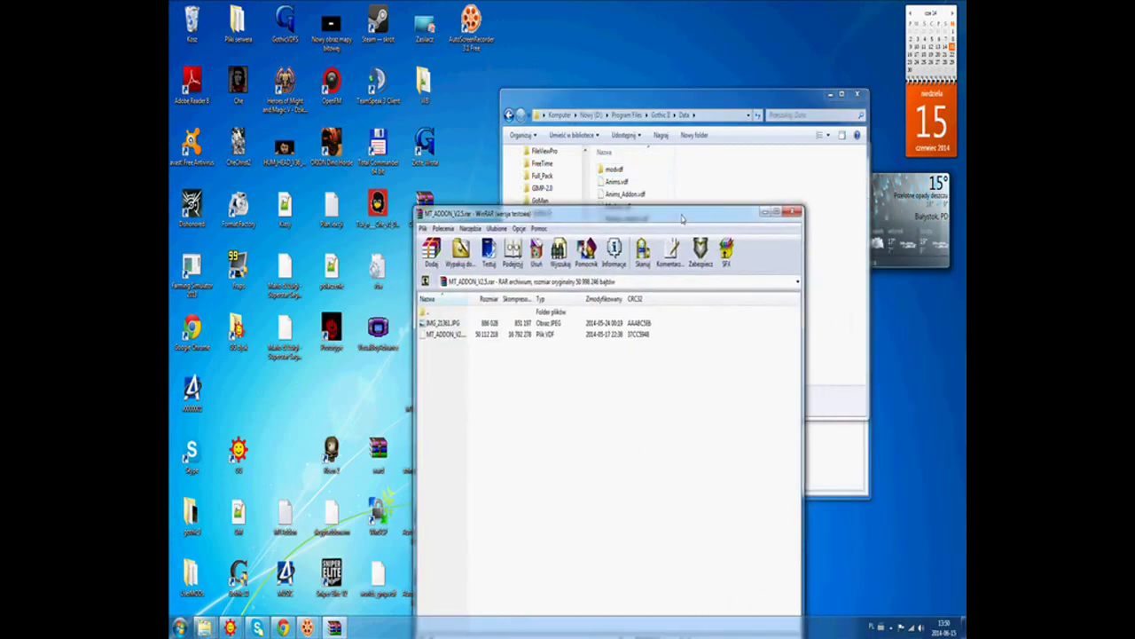
left_click(793, 213)
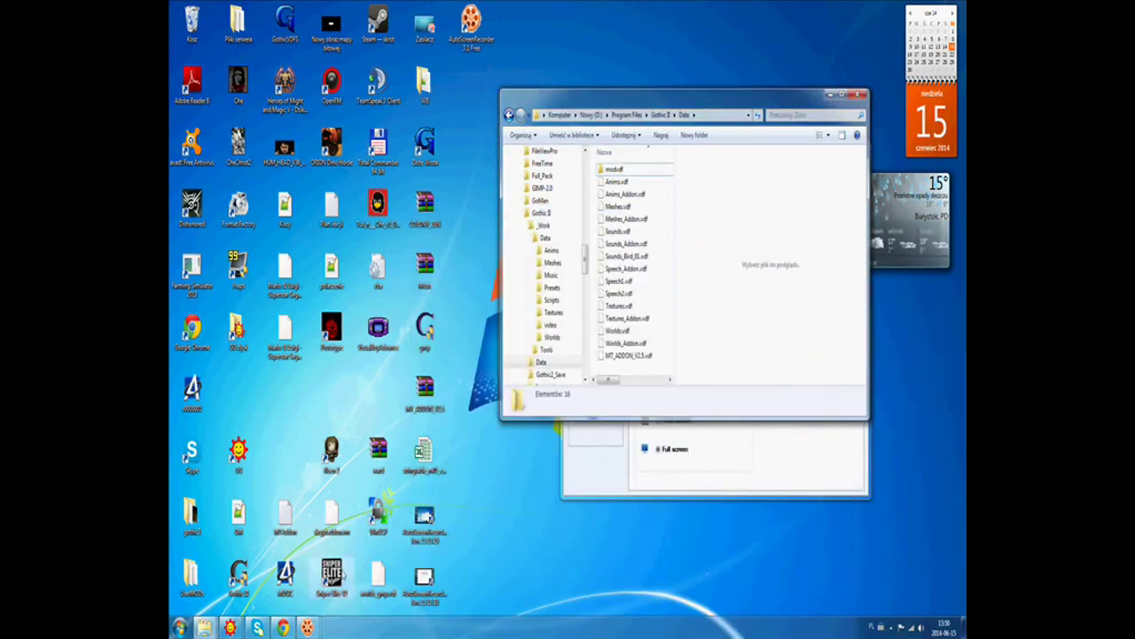
Switch to Chrome and load gothic-multiplayer.com/pl/ in place of the forum page.
left_click(281, 627)
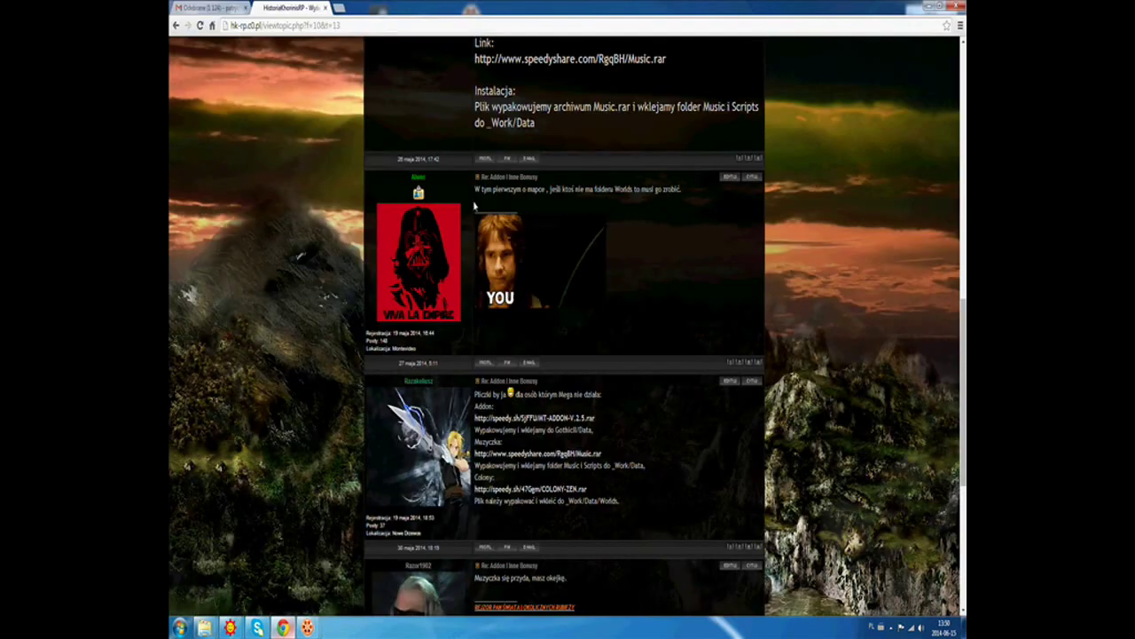
left_click(354, 27)
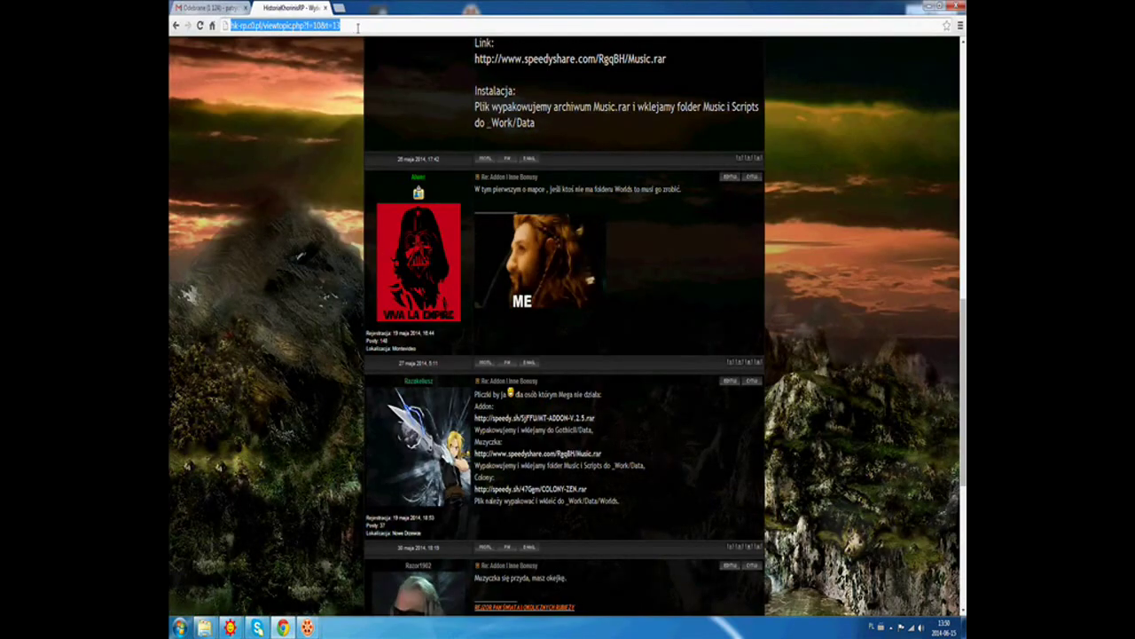
type("g")
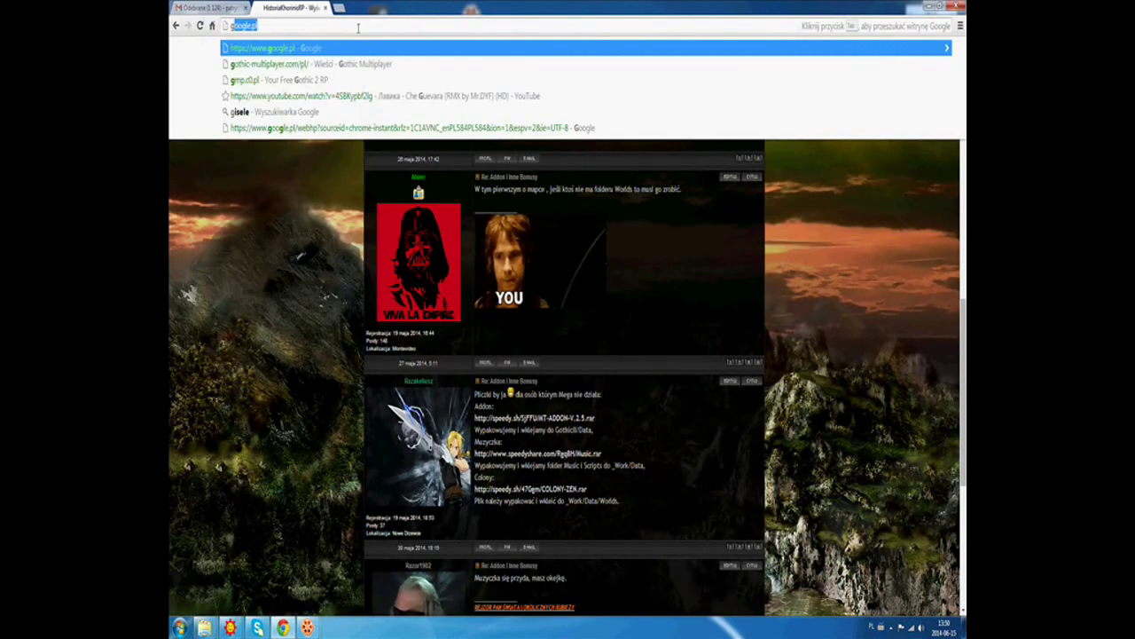
key("BackSpace")
key("BackSpace")
type("gothic-multiplayer.com/pl/")
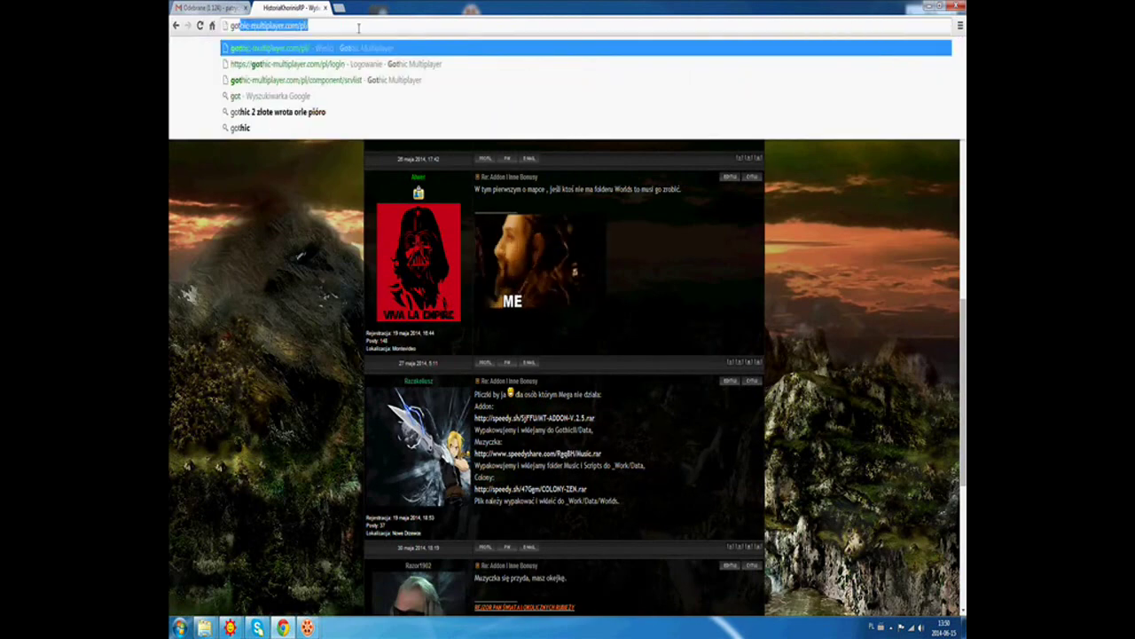
key("Return")
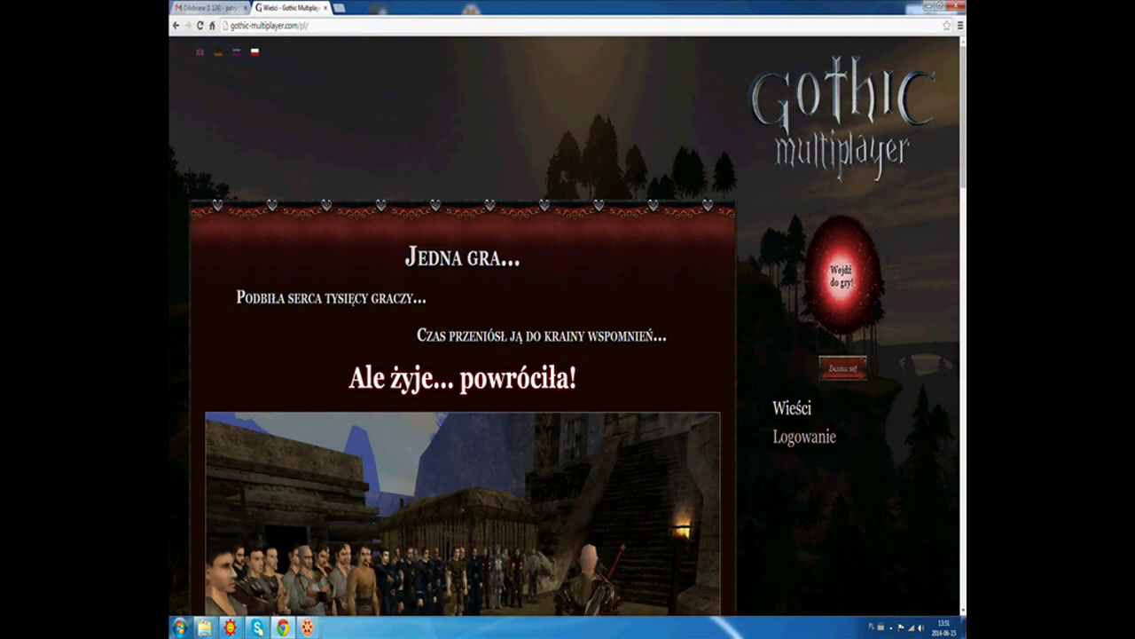
Go to the Gothic Multiplayer site's login page and open the Graj page with the server list.
scroll(565, 328, "down", 5)
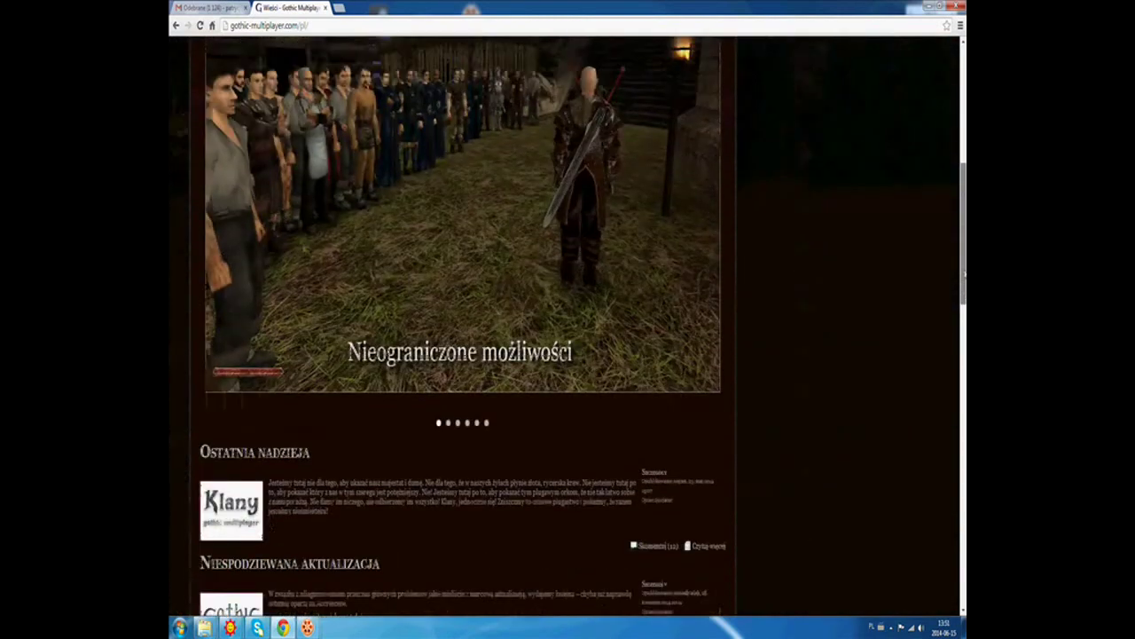
scroll(564, 328, "down", 10)
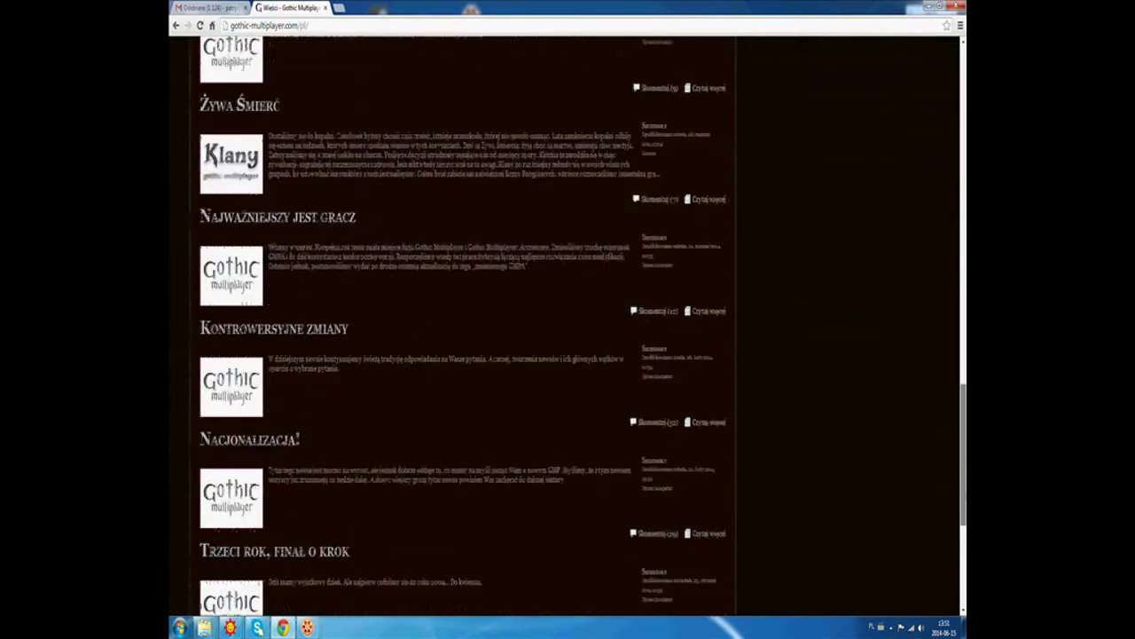
scroll(564, 328, "down", 3)
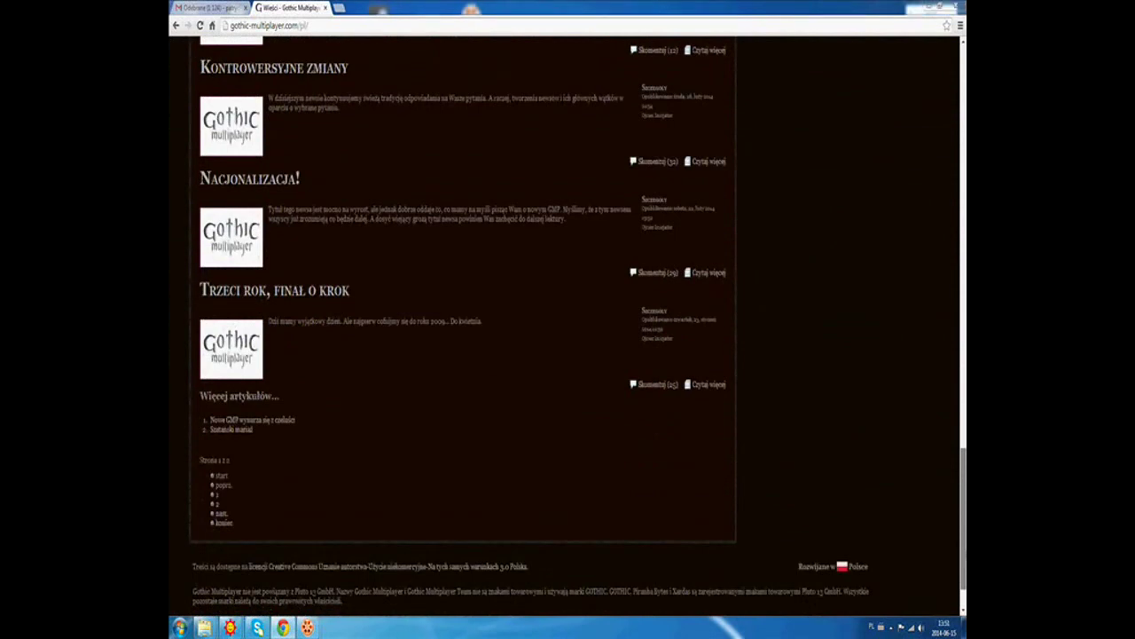
scroll(616, 58, "up", 1)
scroll(841, 335, "up", 4)
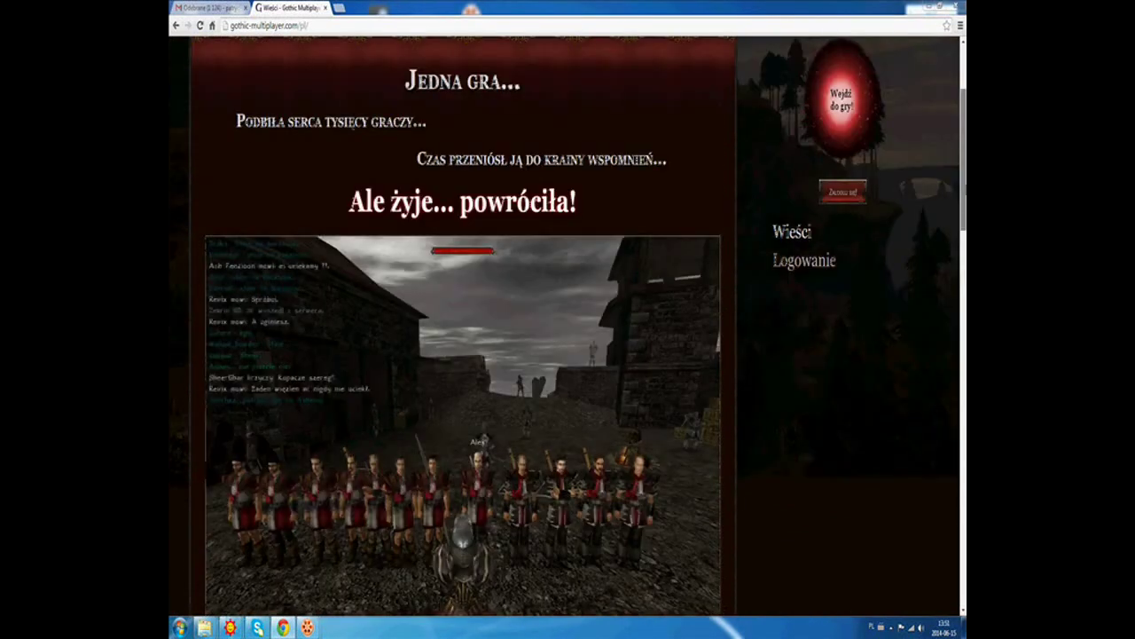
left_click(840, 335)
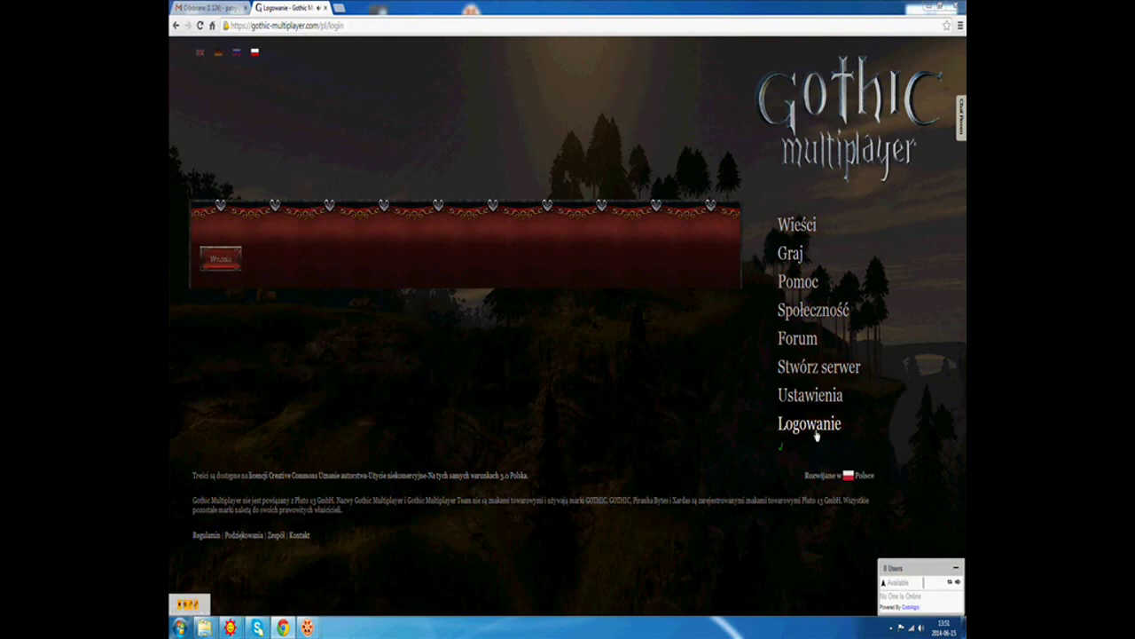
left_click(792, 259)
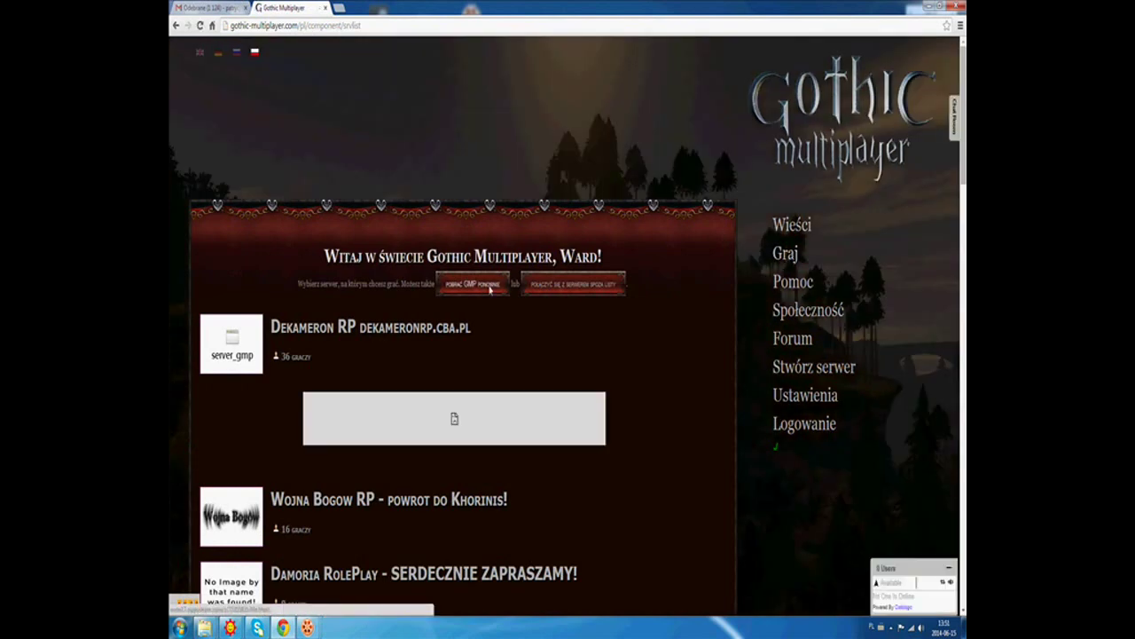
Open the gmp.exe download page from the Gothic Multiplayer site and minimise the browser to reach the desktop.
left_click(473, 284)
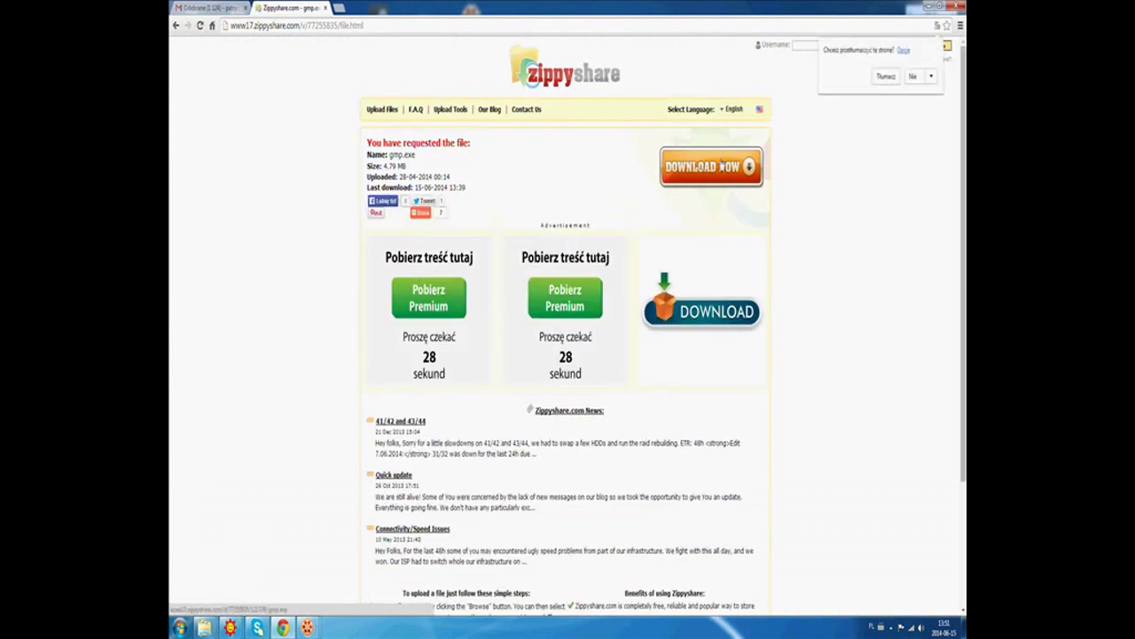
left_click(927, 6)
left_click(926, 7)
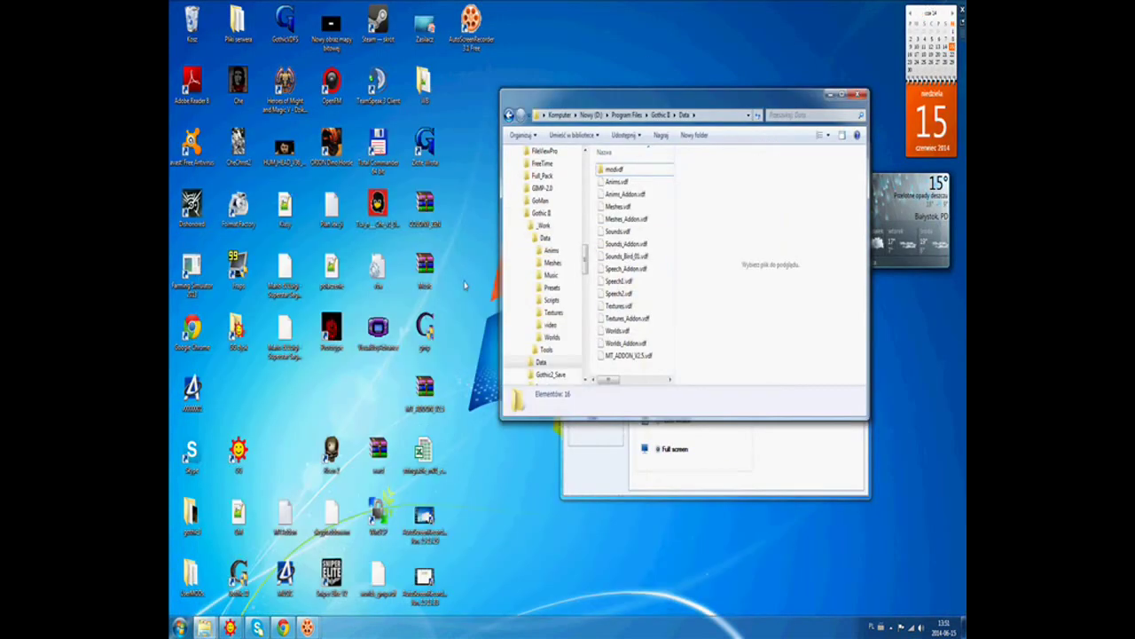
Run the gmp installer from the desktop, allow it to make changes, keep Polish as language and accept the licence agreement.
double_click(429, 330)
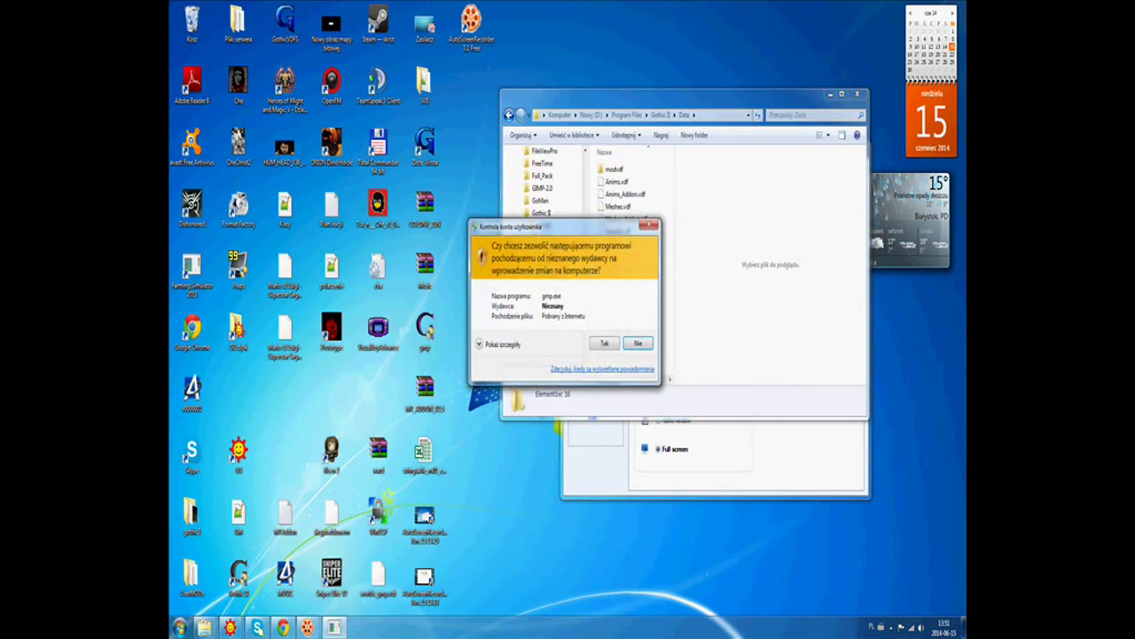
left_click(605, 343)
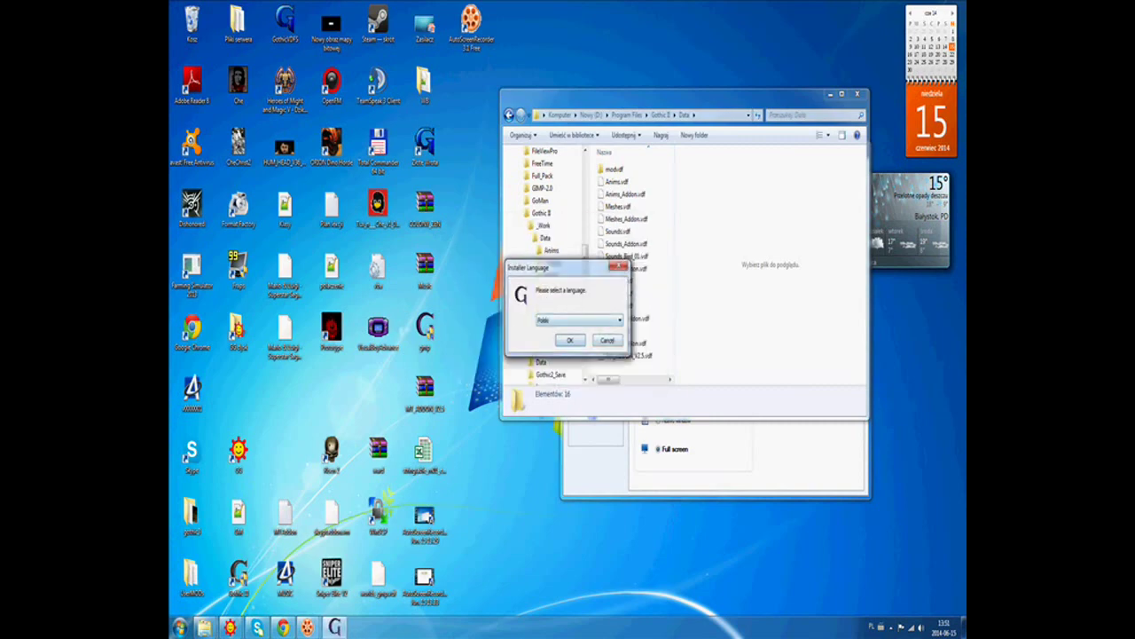
key("Return")
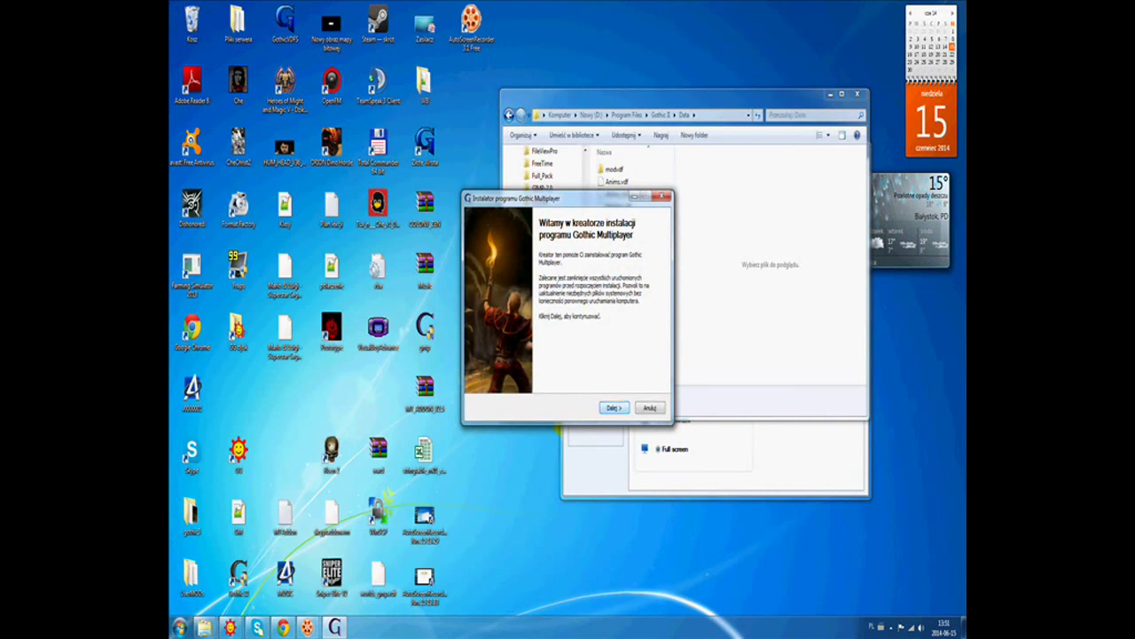
key("Return")
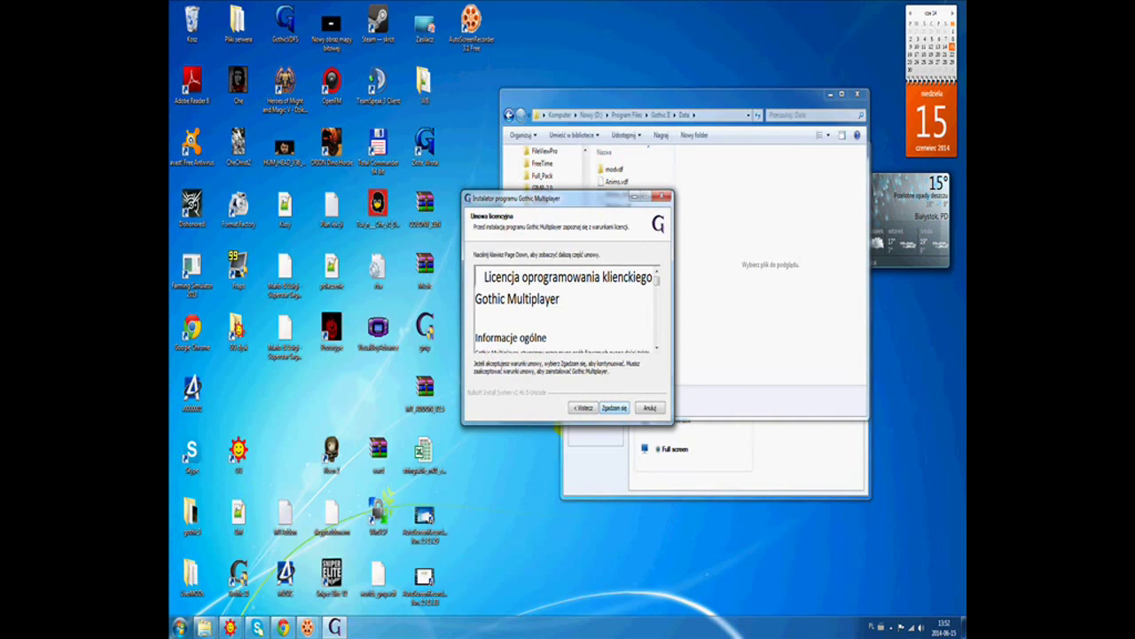
key("Return")
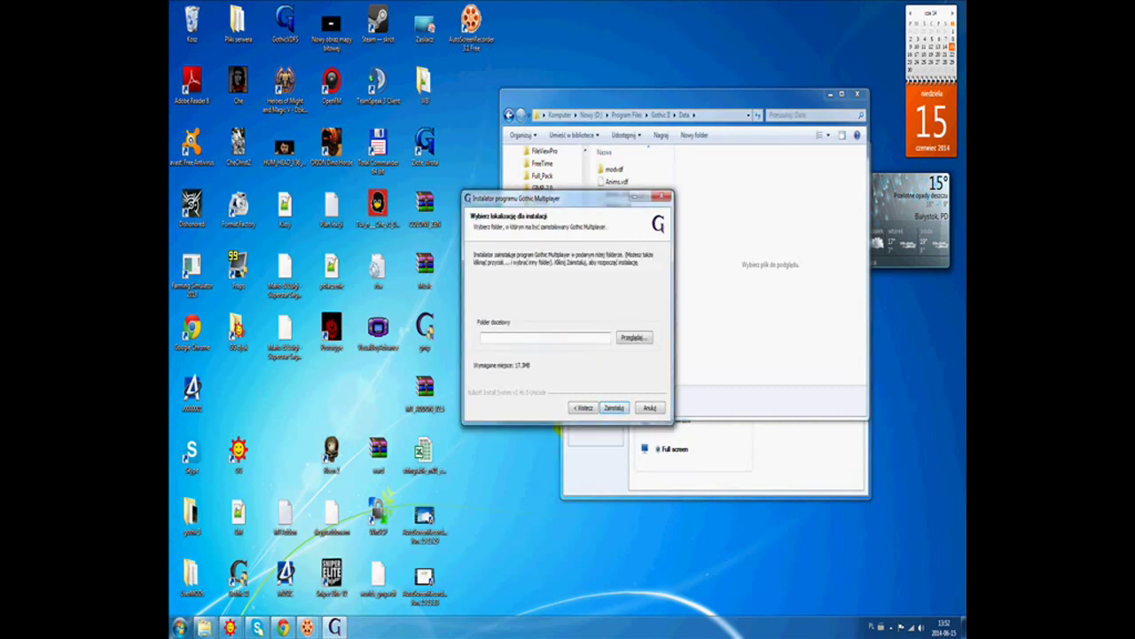
Browse for the installation folder inside Program Files on drive Nowy (D:).
left_click(634, 337)
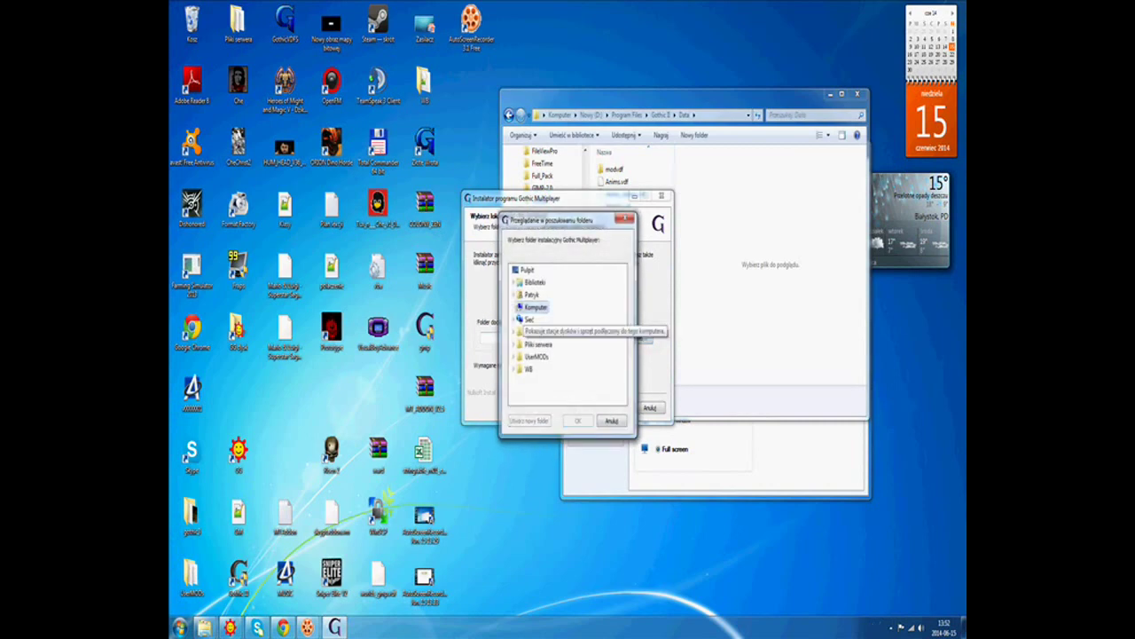
left_click(535, 307)
left_click(538, 332)
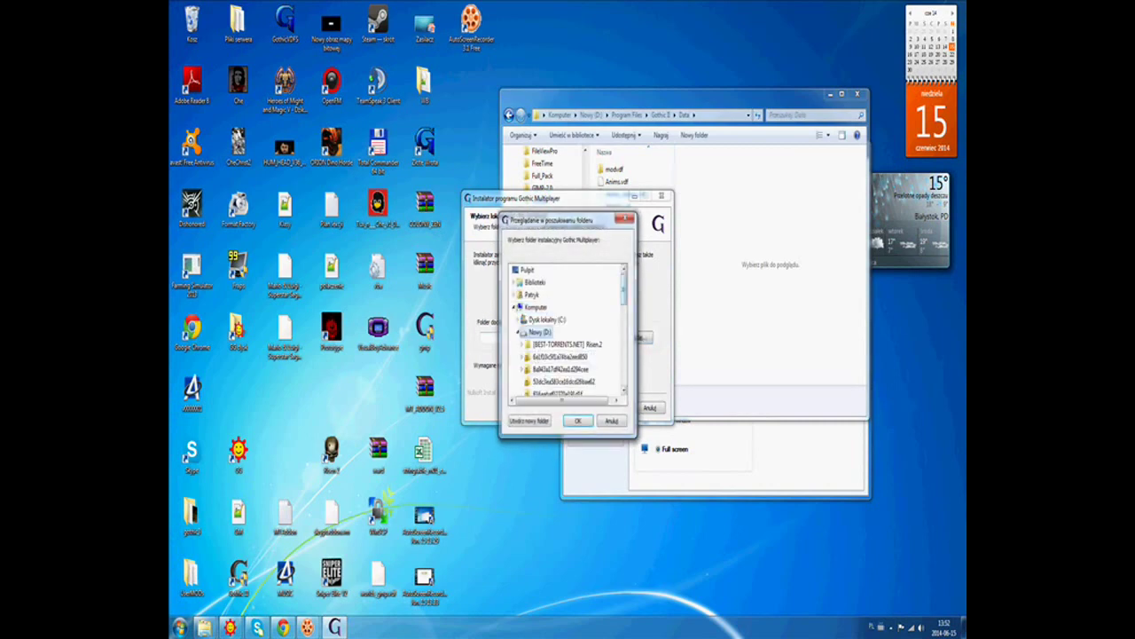
scroll(567, 333, "down", 4)
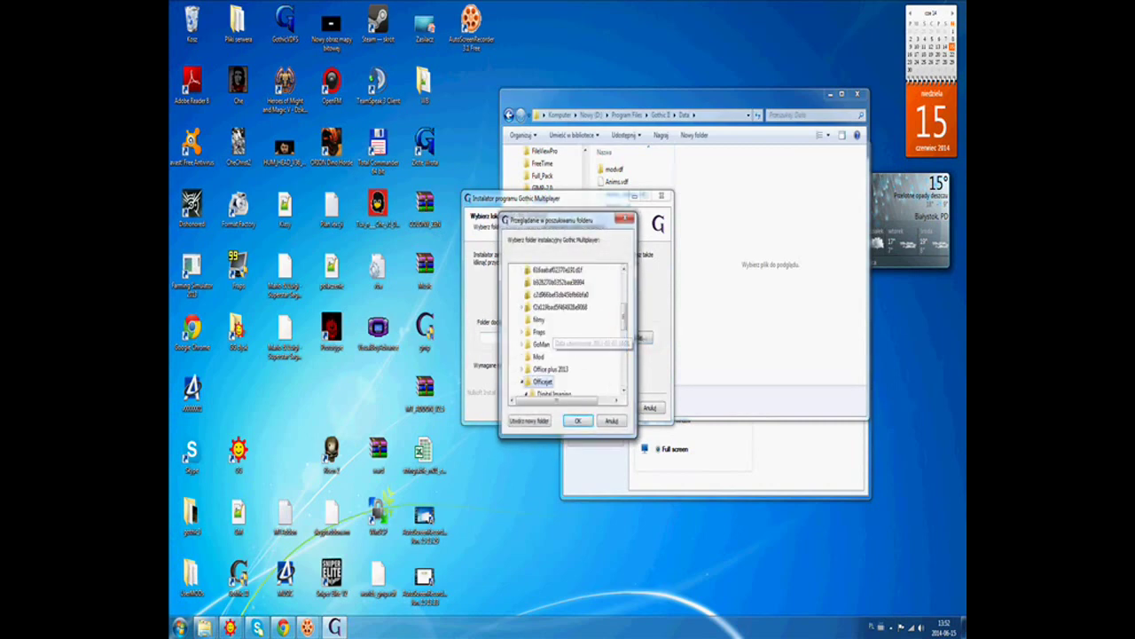
scroll(559, 335, "down", 5)
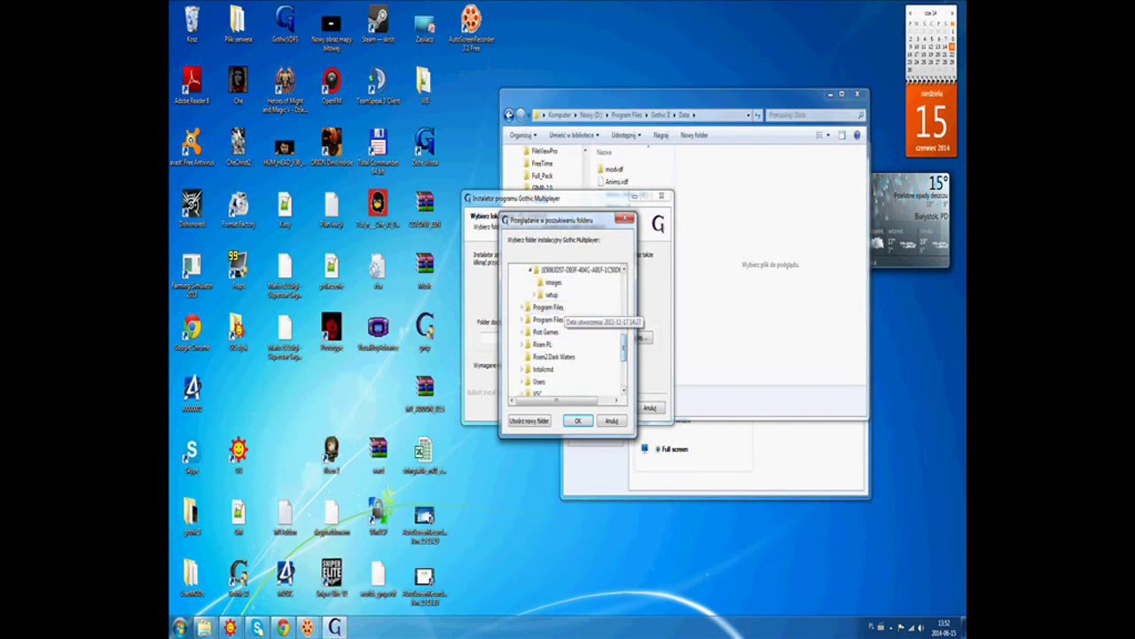
left_click(548, 307)
scroll(568, 333, "down", 7)
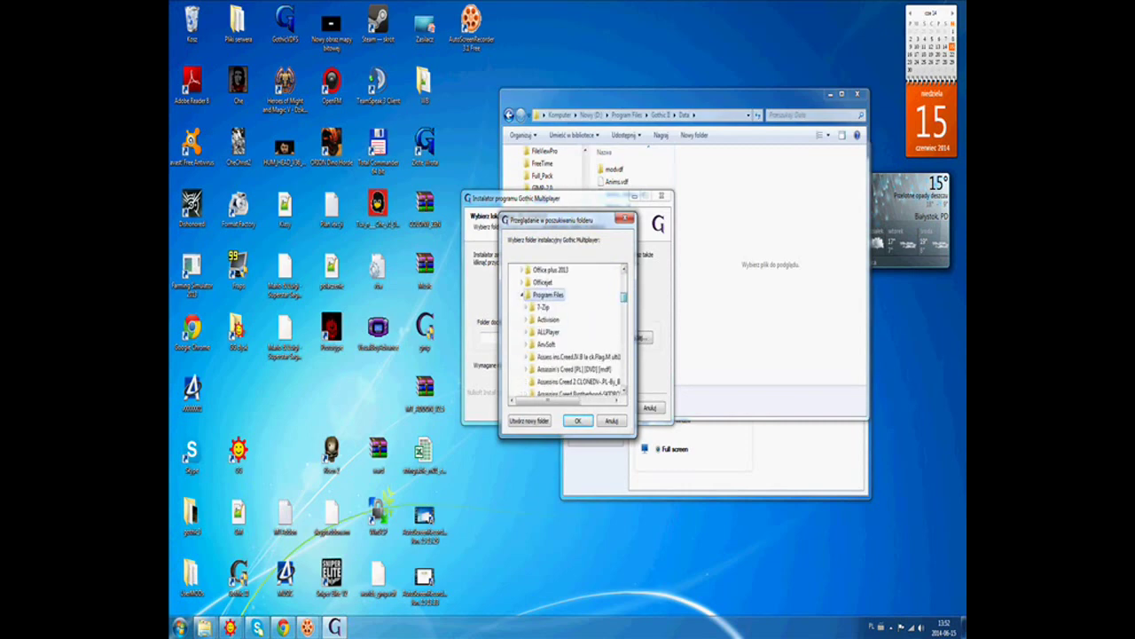
scroll(568, 330, "down", 3)
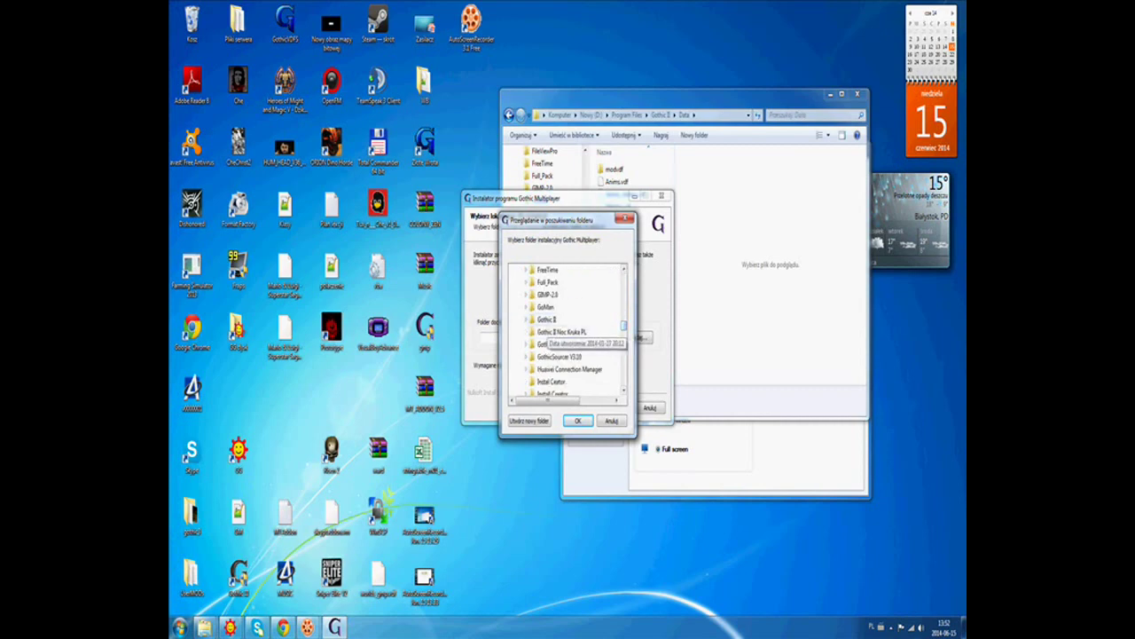
scroll(568, 338, "down", 2)
left_click_drag(624, 330, 624, 333)
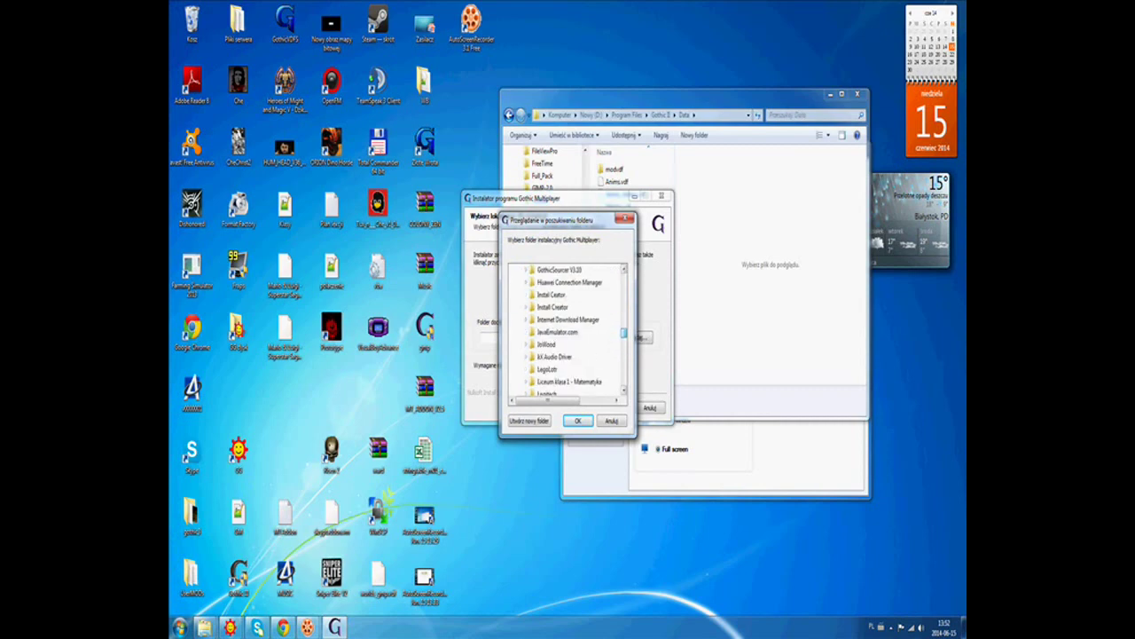
Choose the Gothic II folder under JoWood as destination, try to install Gothic Multiplayer there and close the installer.
left_click(545, 344)
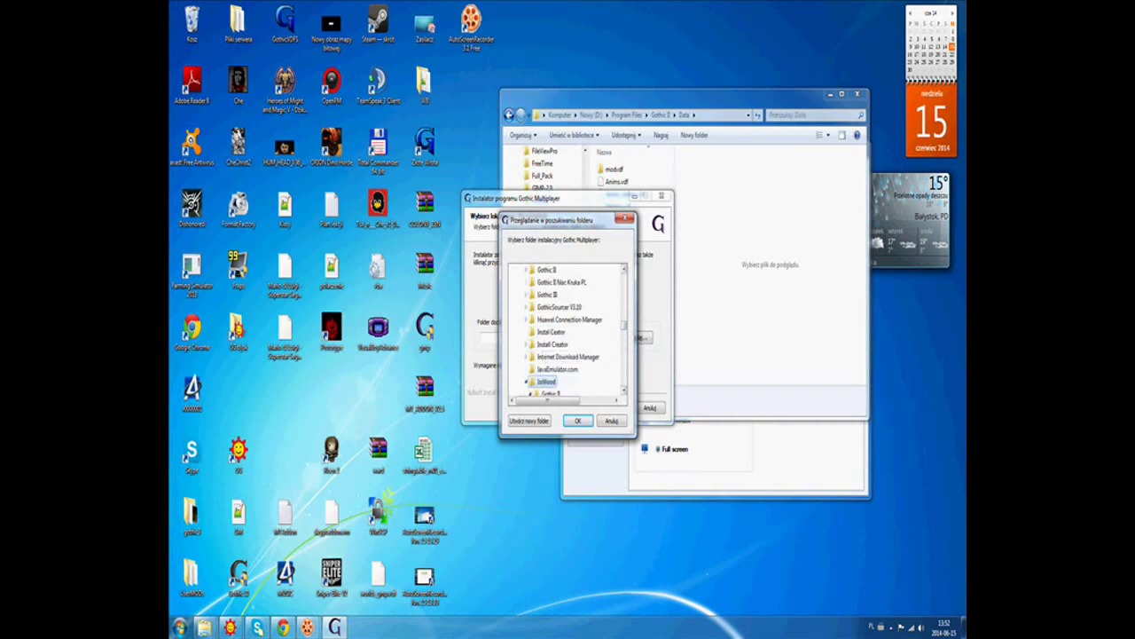
scroll(564, 332, "down", 1)
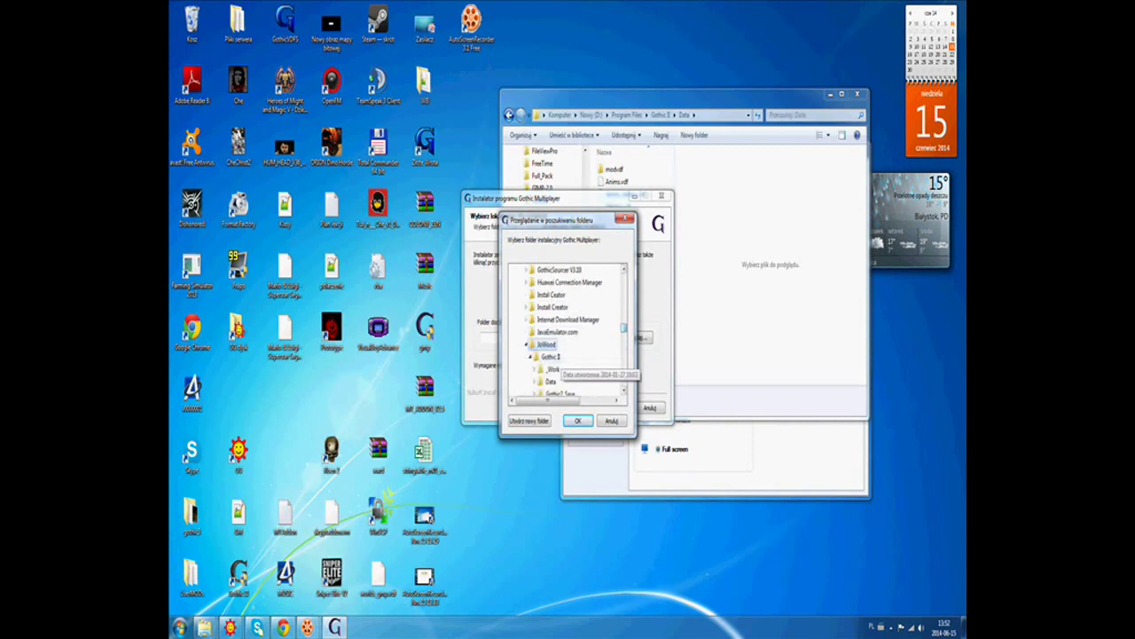
left_click(550, 357)
left_click(578, 421)
left_click(614, 407)
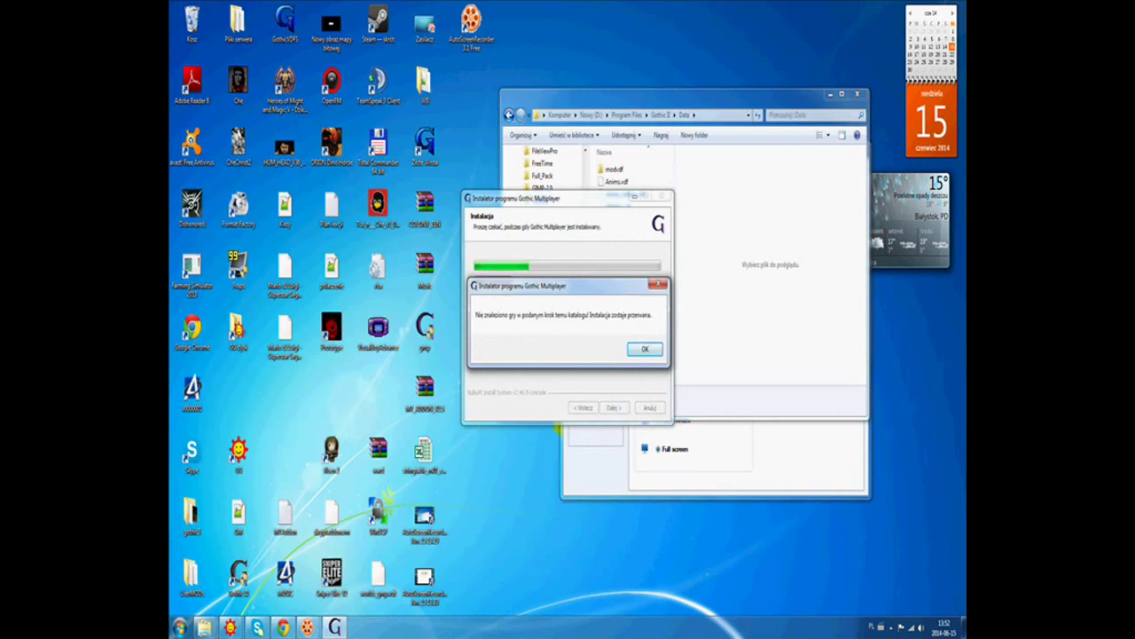
key("Return")
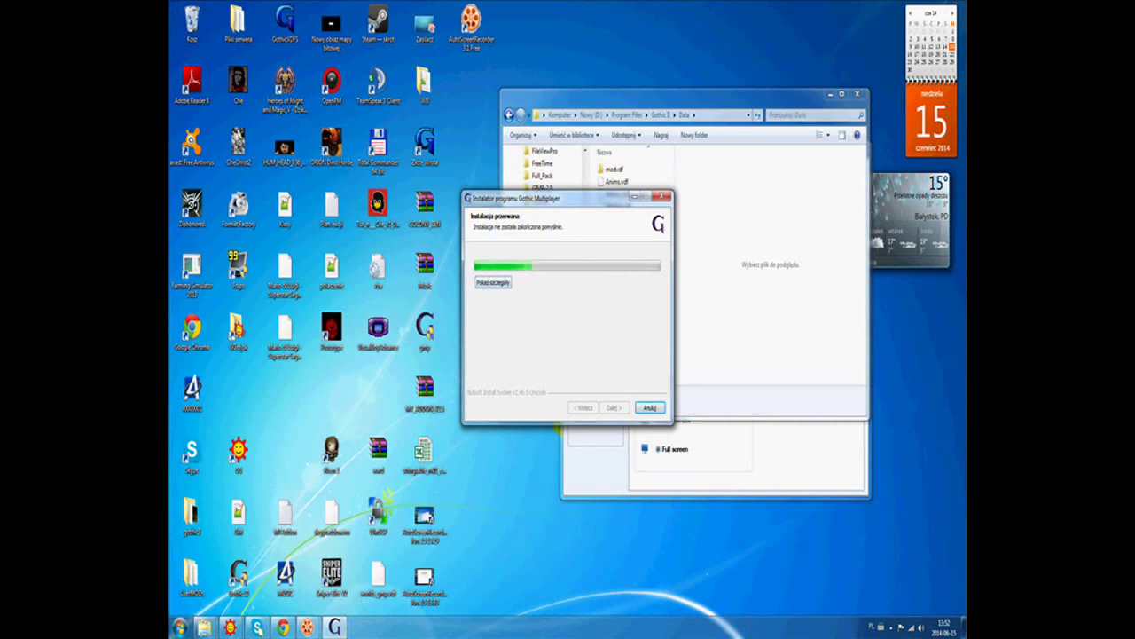
left_click(648, 408)
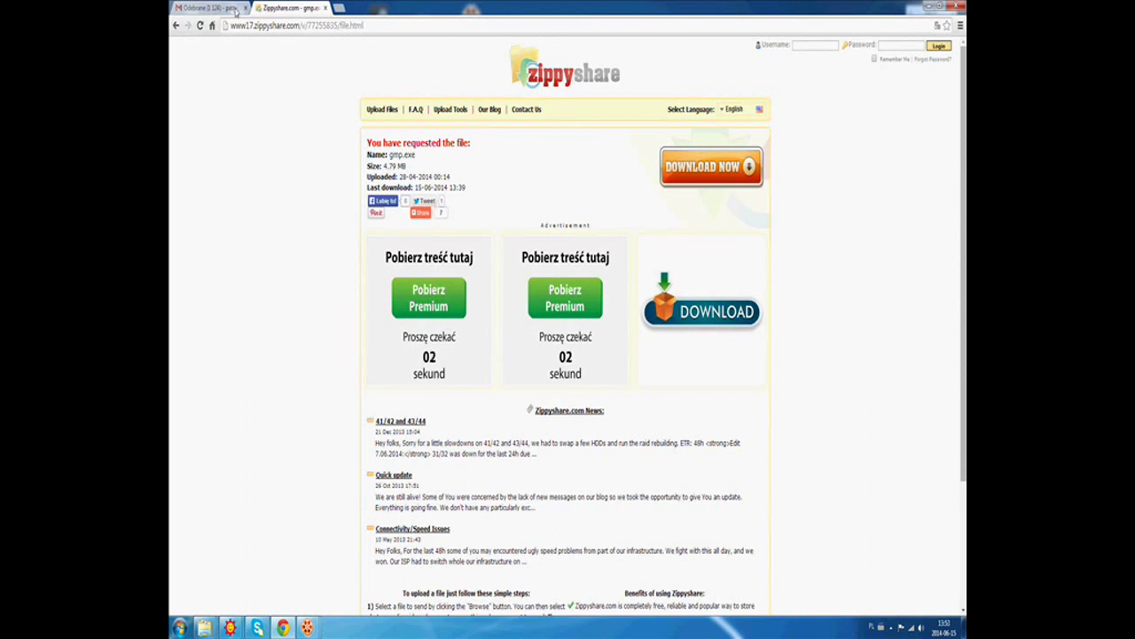
Return to Chrome, load gothic-multiplayer.com/pl/ in place of the download page and open the Graj server list.
left_click(266, 25)
type("g")
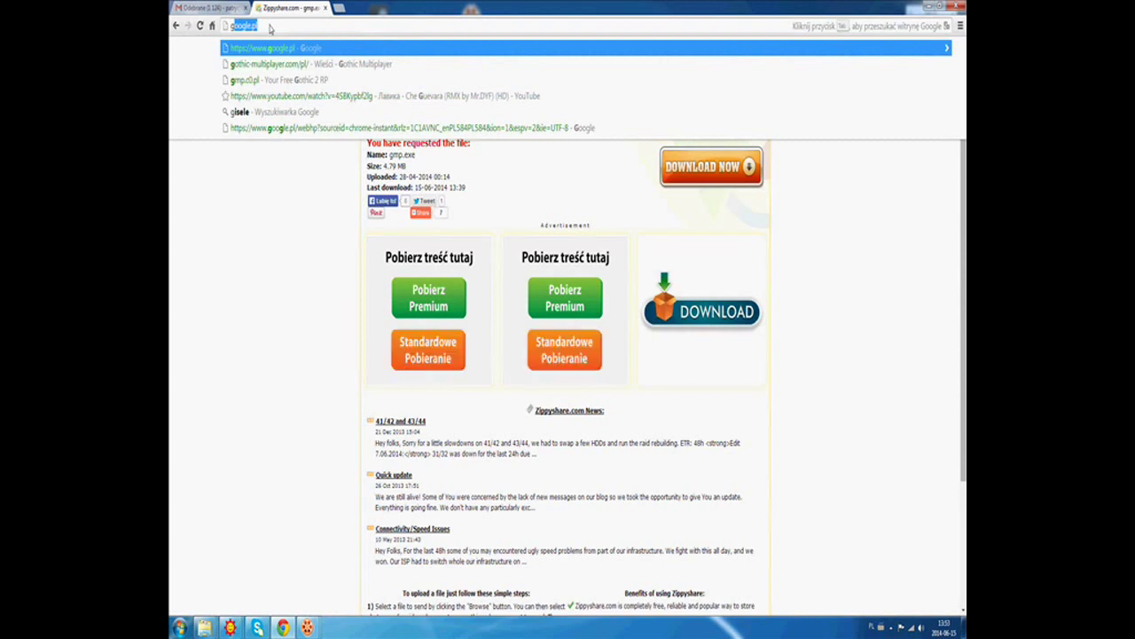
type("othic-multiplayer.com/pl/")
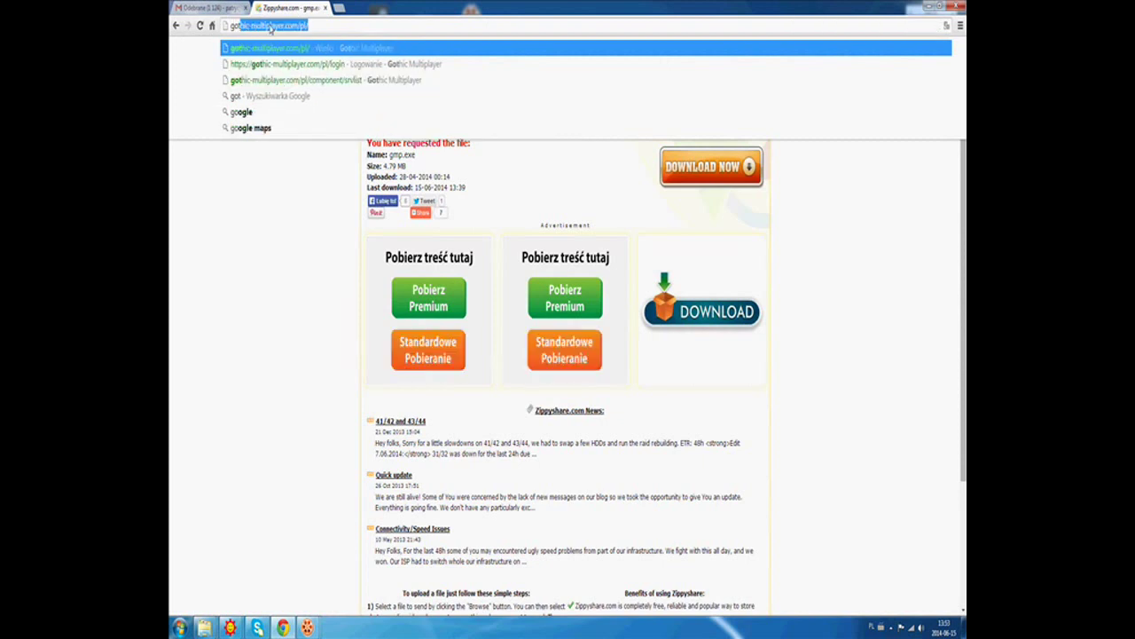
key("Return")
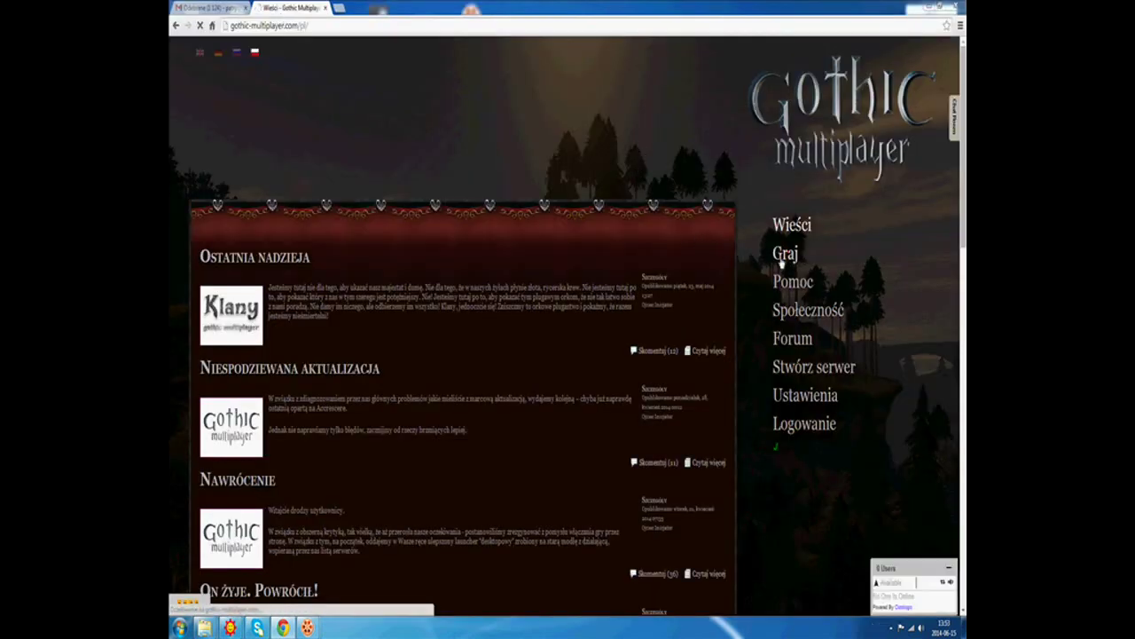
left_click(783, 255)
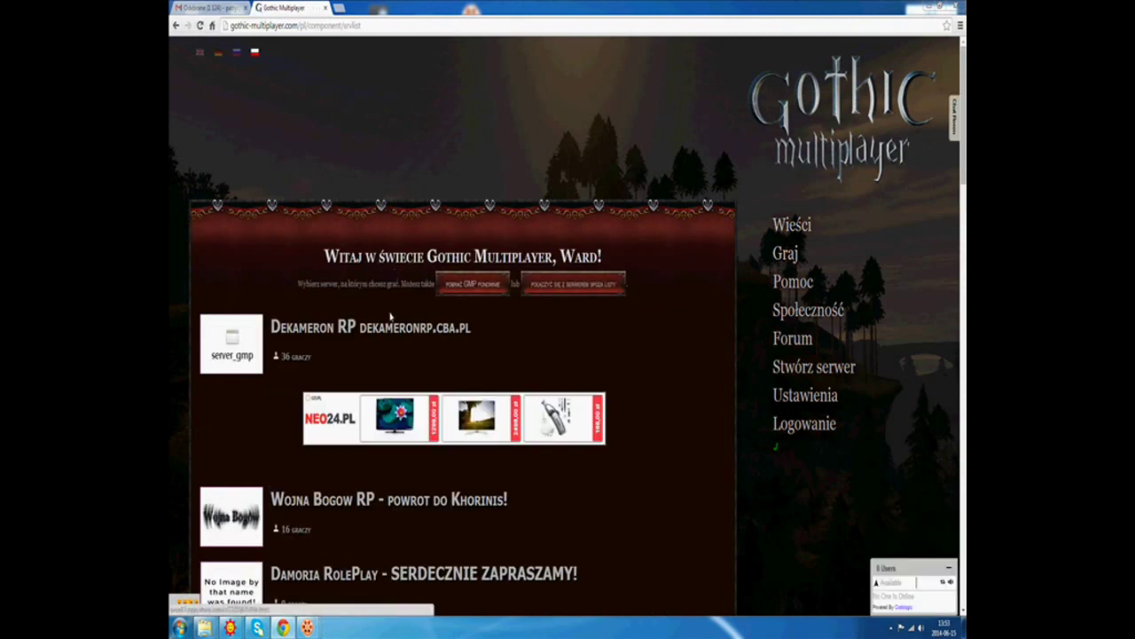
Expand the HK @ 2014 server's details in the list and launch the game on it.
scroll(960, 182, "down", 4)
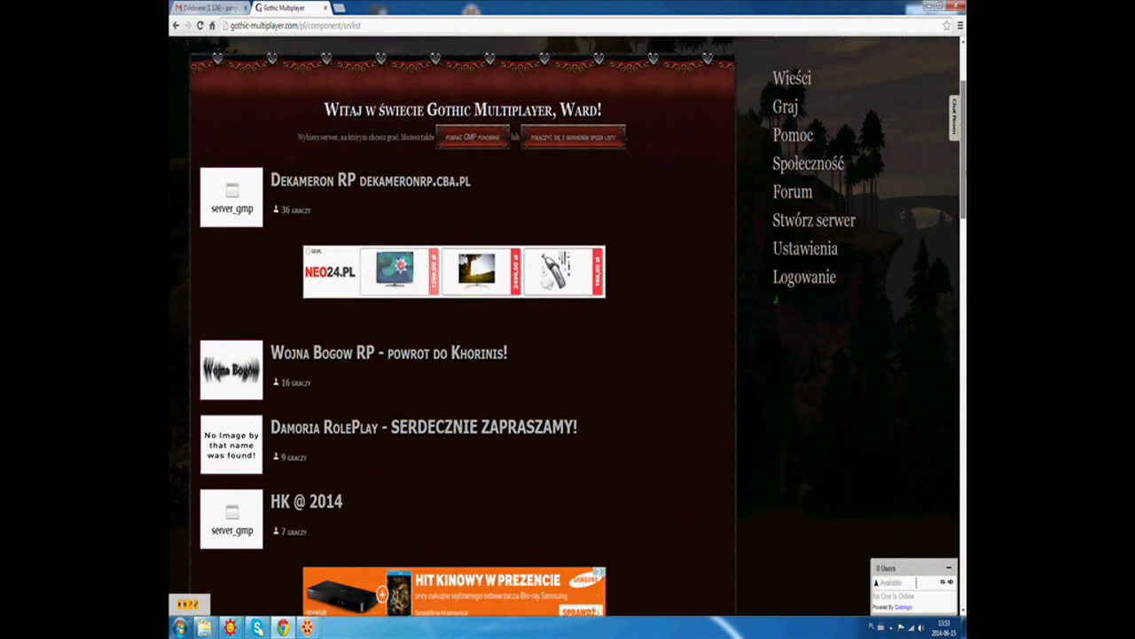
left_click(328, 305)
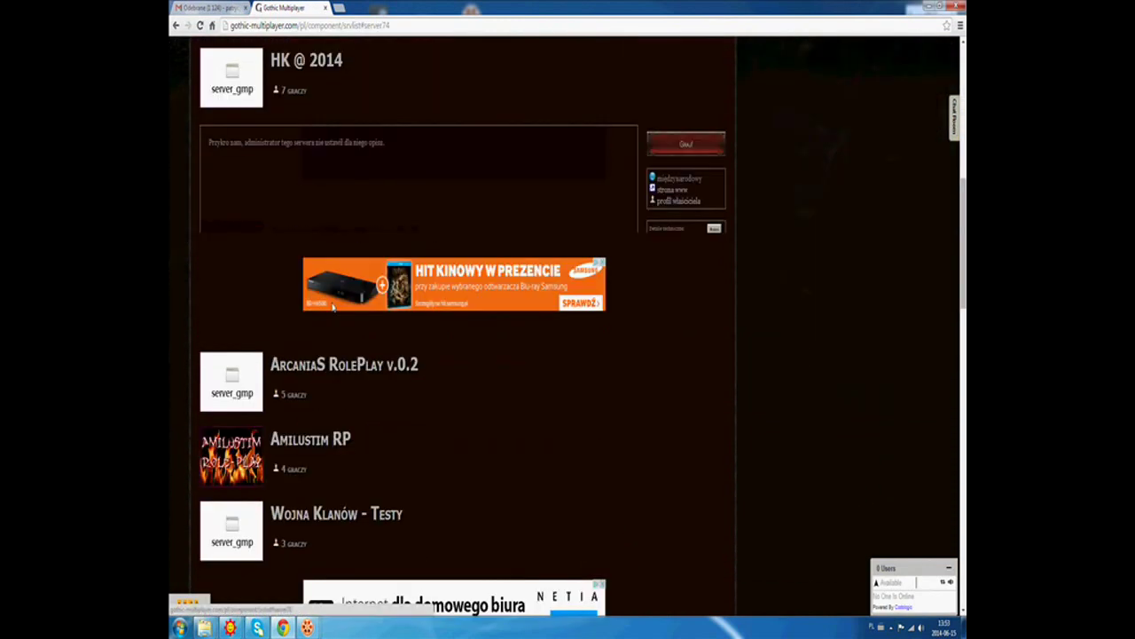
left_click(694, 147)
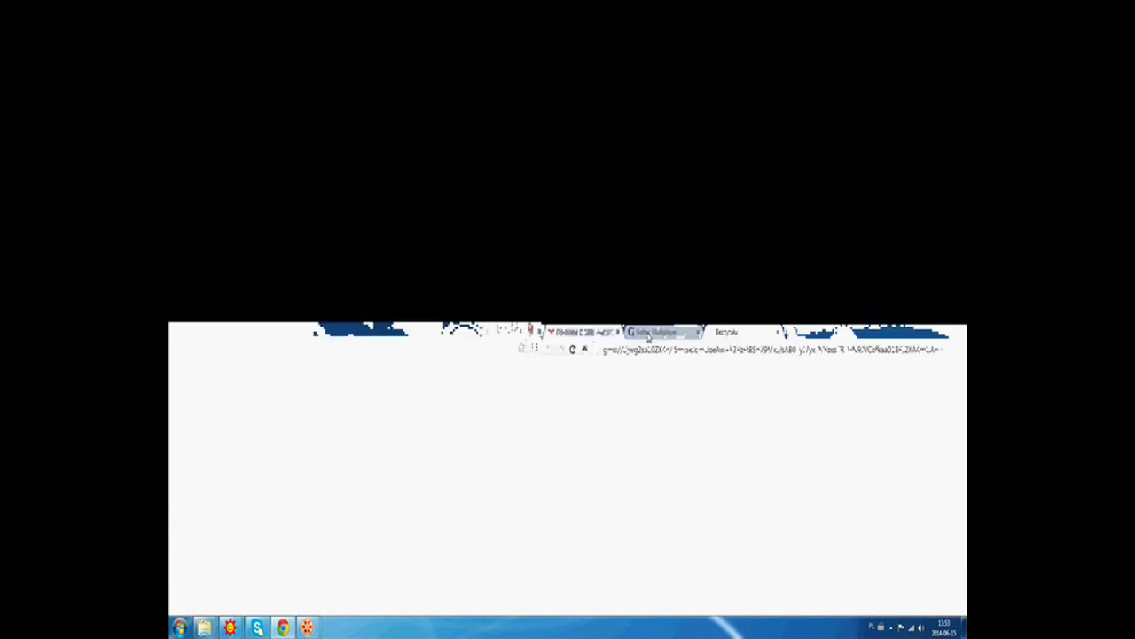
Try launching the HK @ 2014 server again from its details and close the untitled tabs, returning to the server list.
left_click(278, 13)
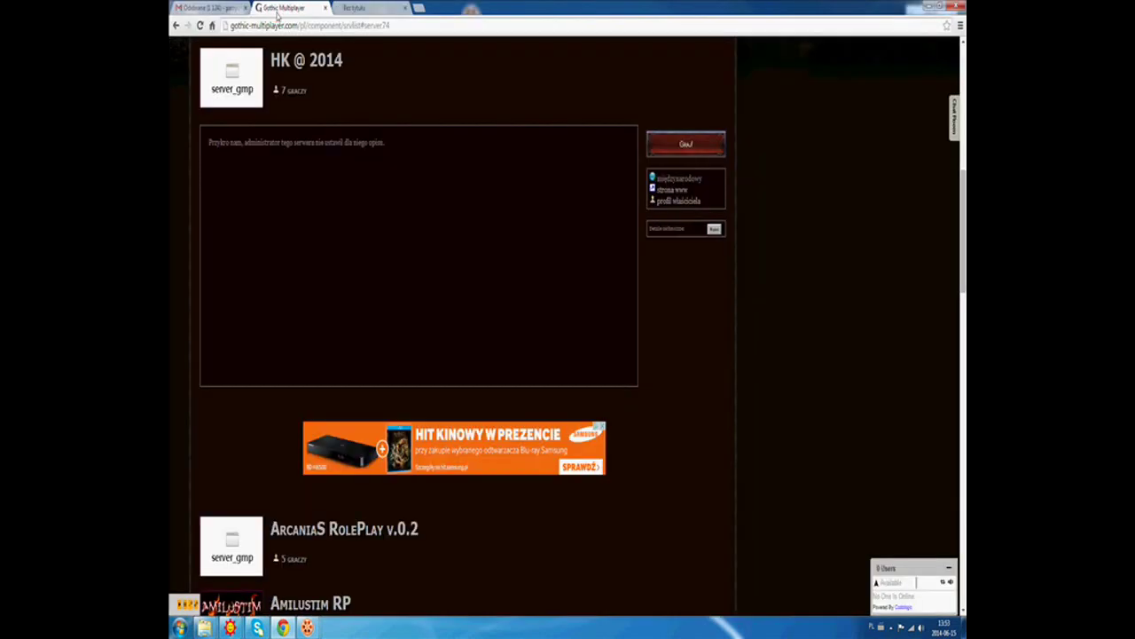
left_click(381, 6)
left_click(453, 109)
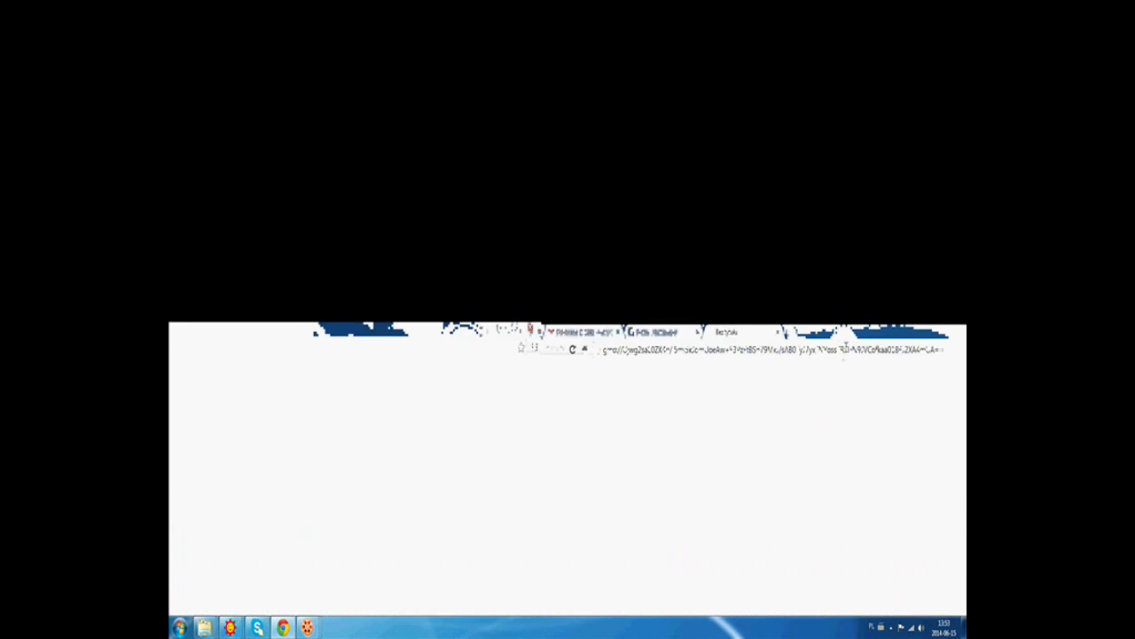
left_click(475, 28)
key("Return")
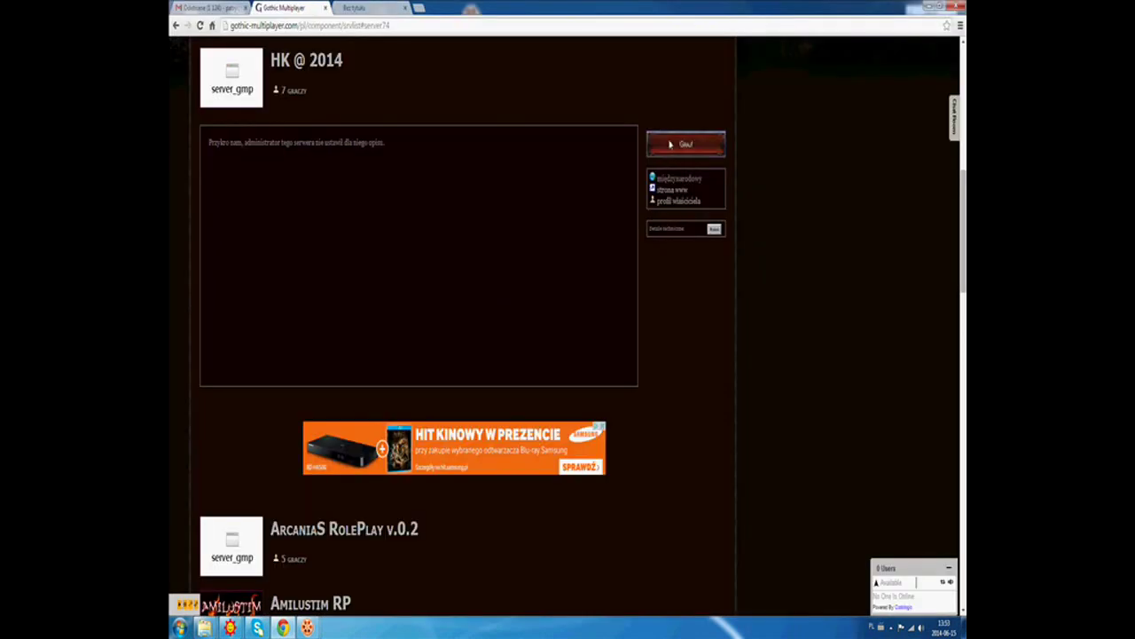
left_click(669, 143)
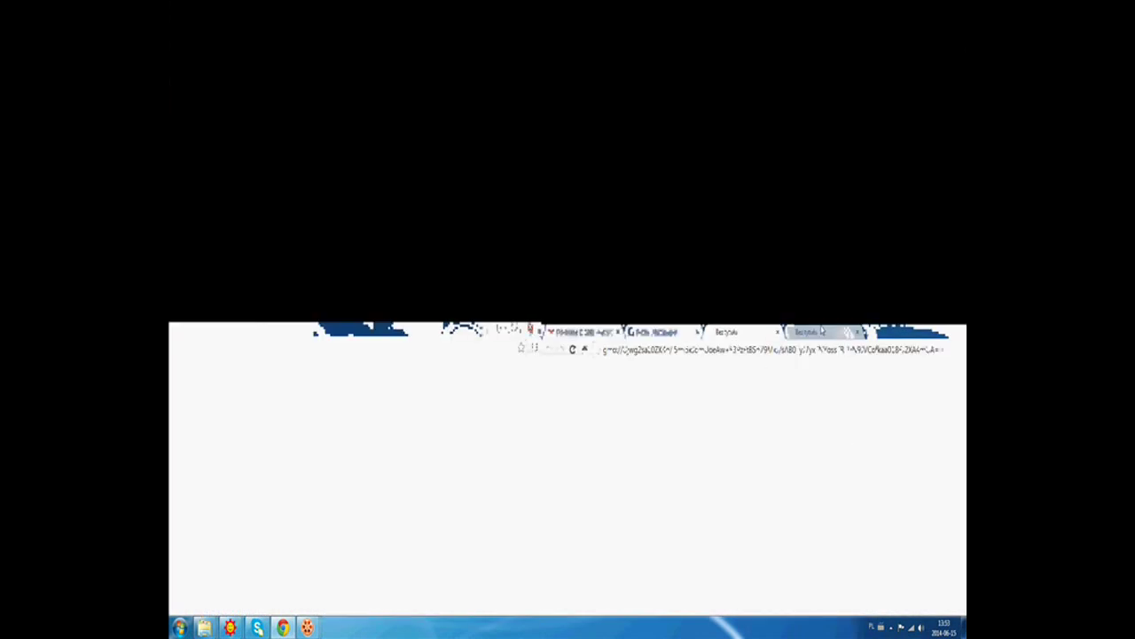
left_click(463, 8)
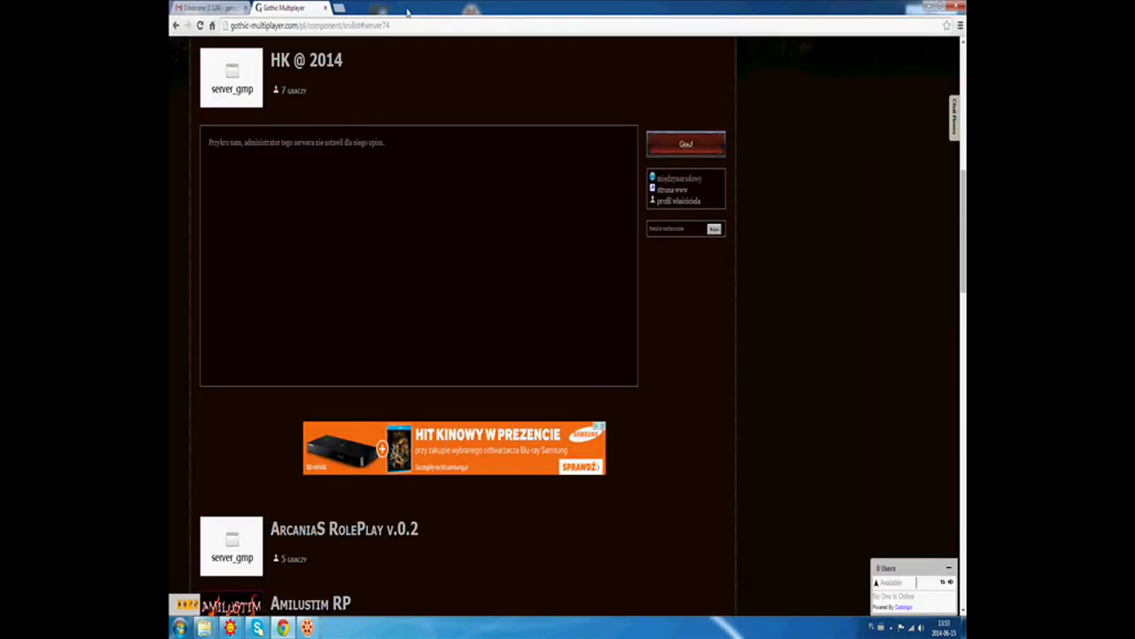
Minimize the browser and go from the Data folder to the System folder inside the Gothic II installation.
left_click(927, 7)
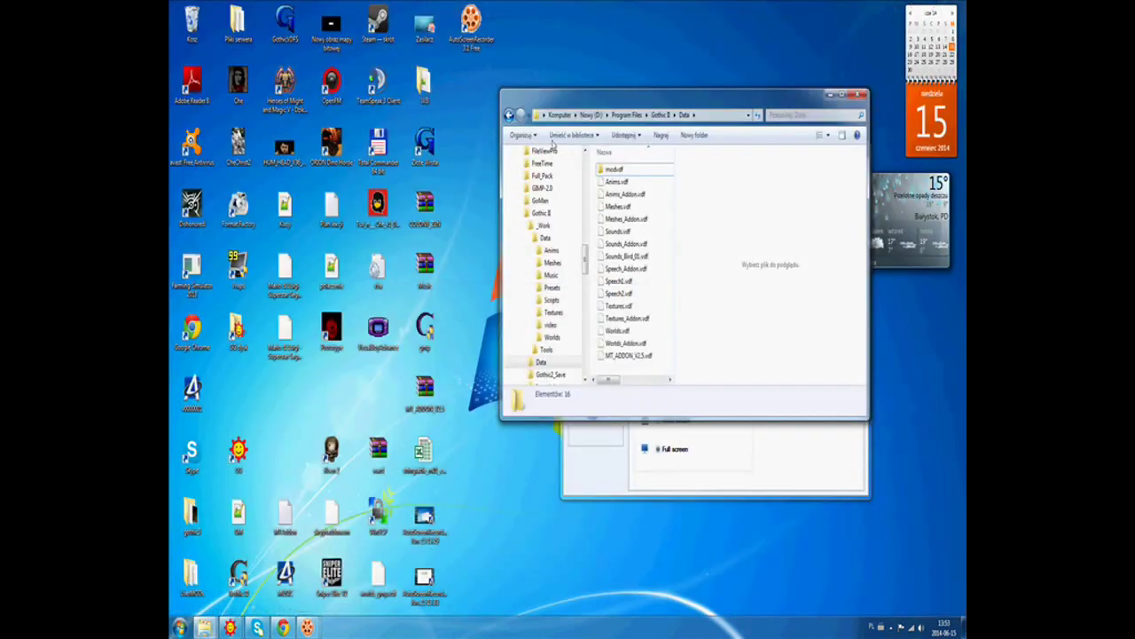
left_click(508, 115)
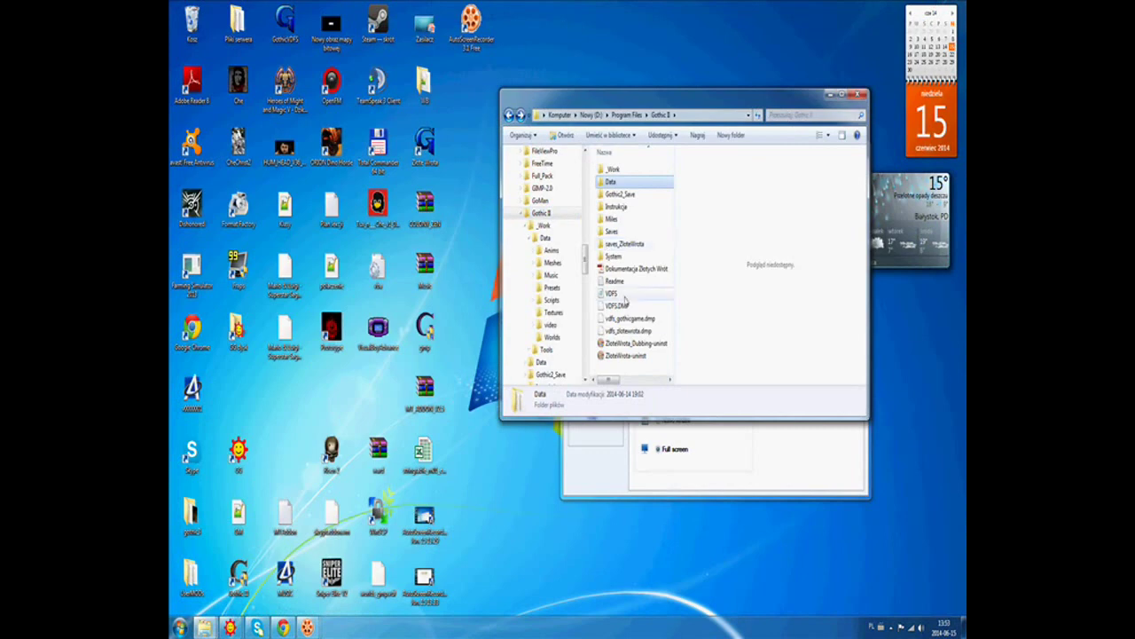
left_click(612, 257)
double_click(612, 257)
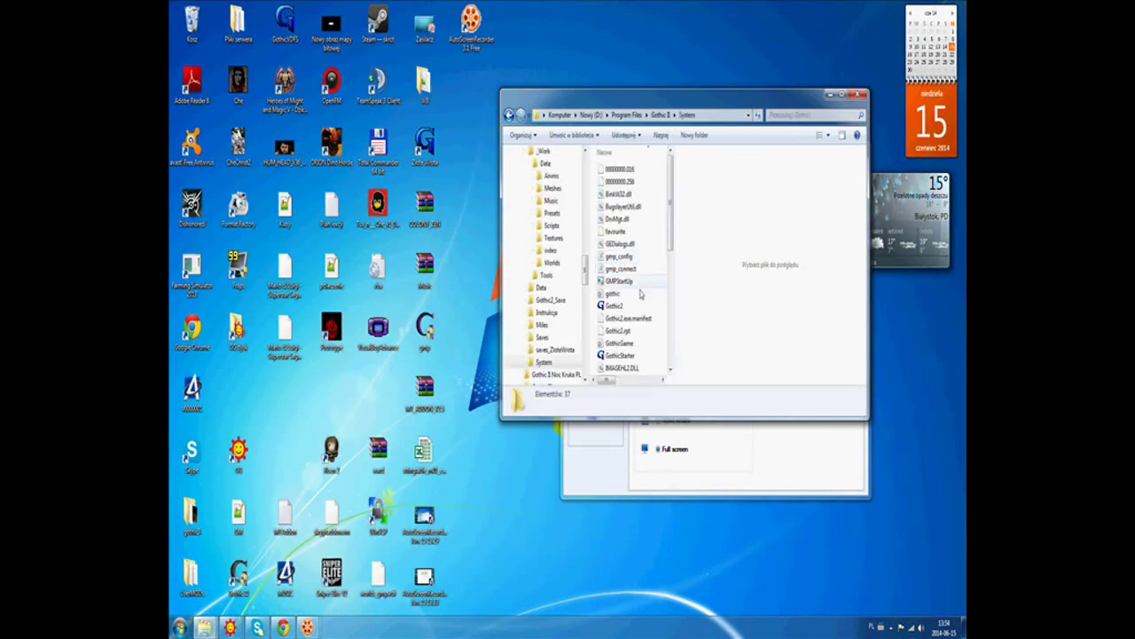
Set the Gothic2 application to run in compatibility mode for Windows XP (Service Pack 3) and apply the setting.
left_click(624, 305)
right_click(626, 306)
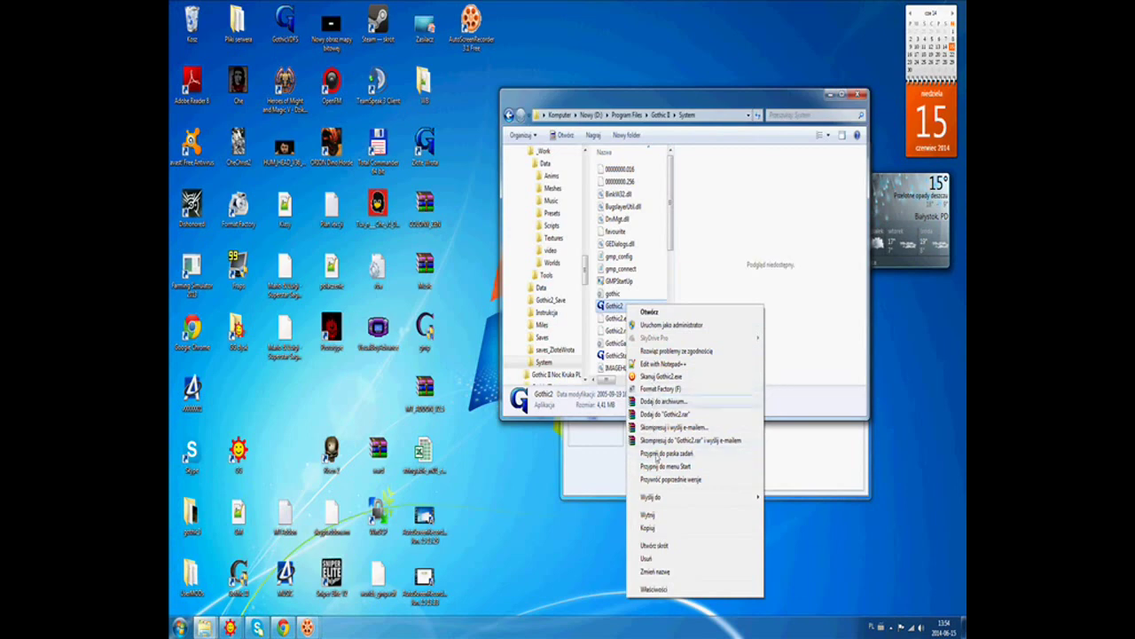
left_click(653, 590)
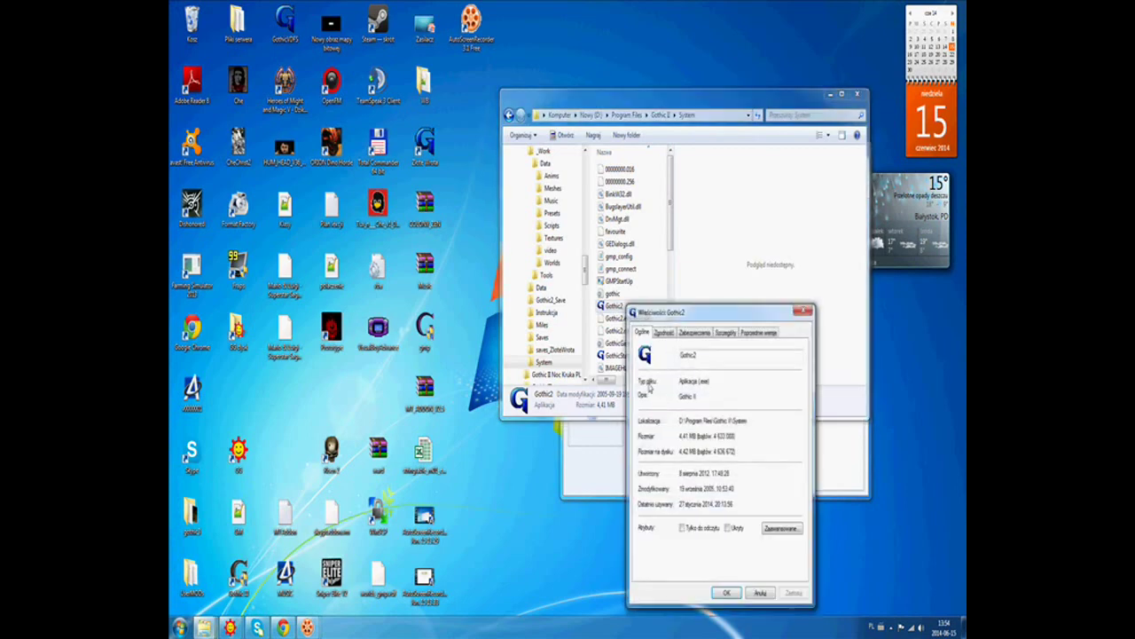
left_click(669, 331)
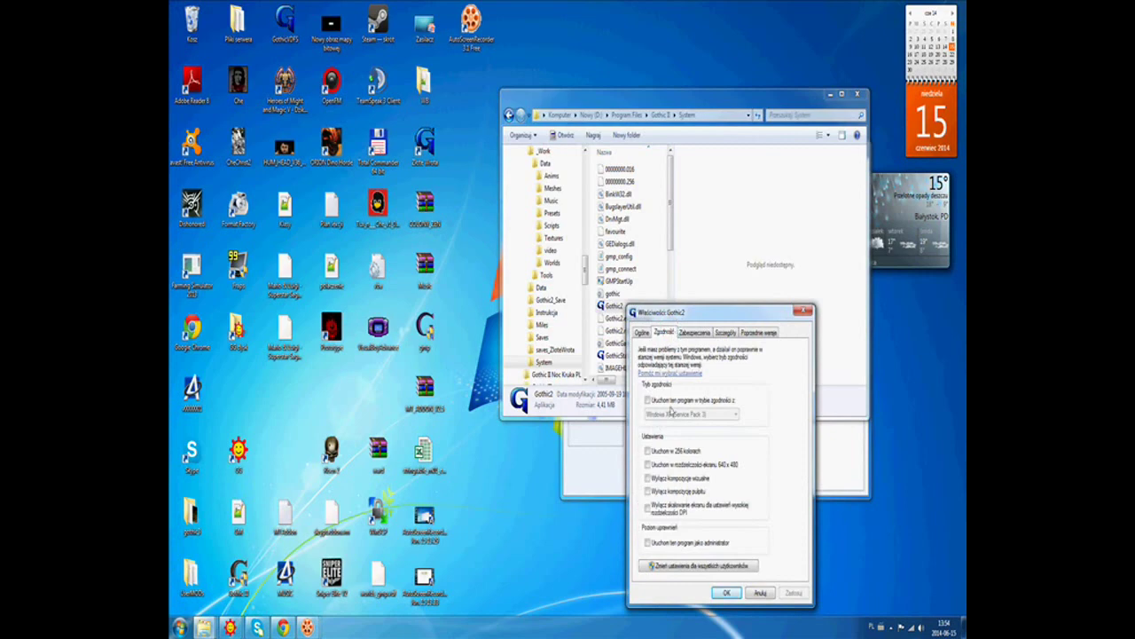
left_click(661, 399)
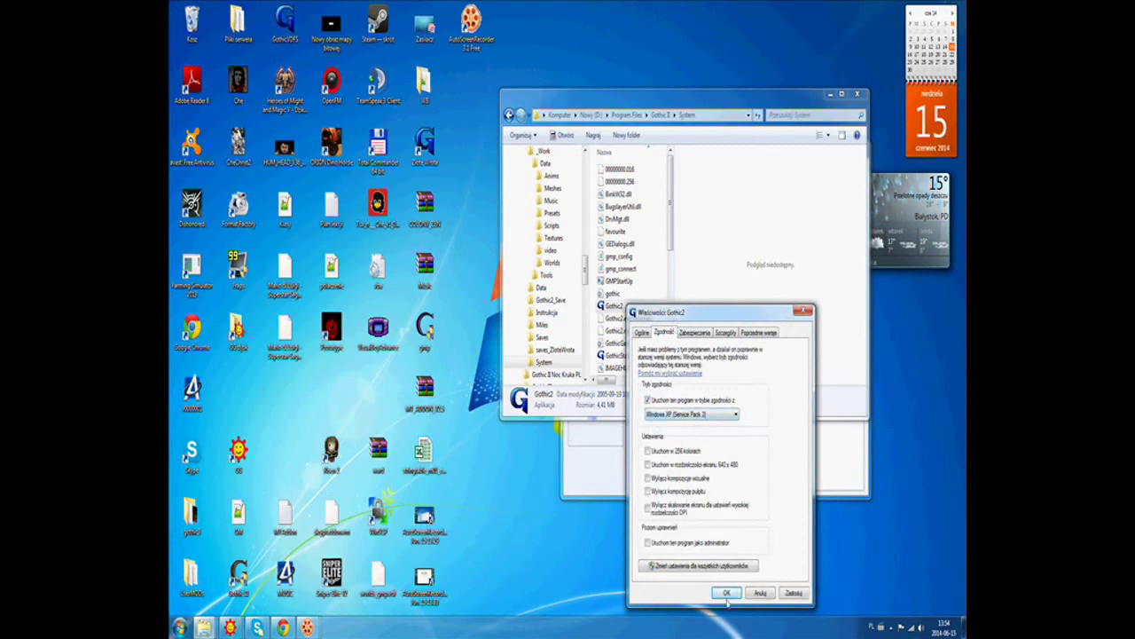
left_click(798, 593)
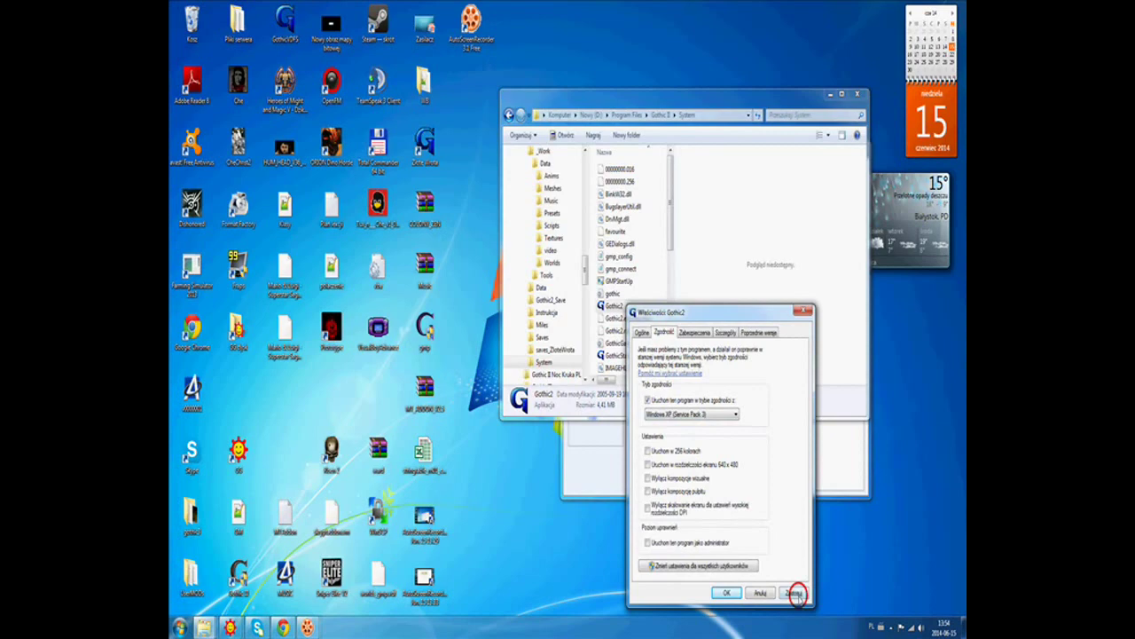
left_click(725, 593)
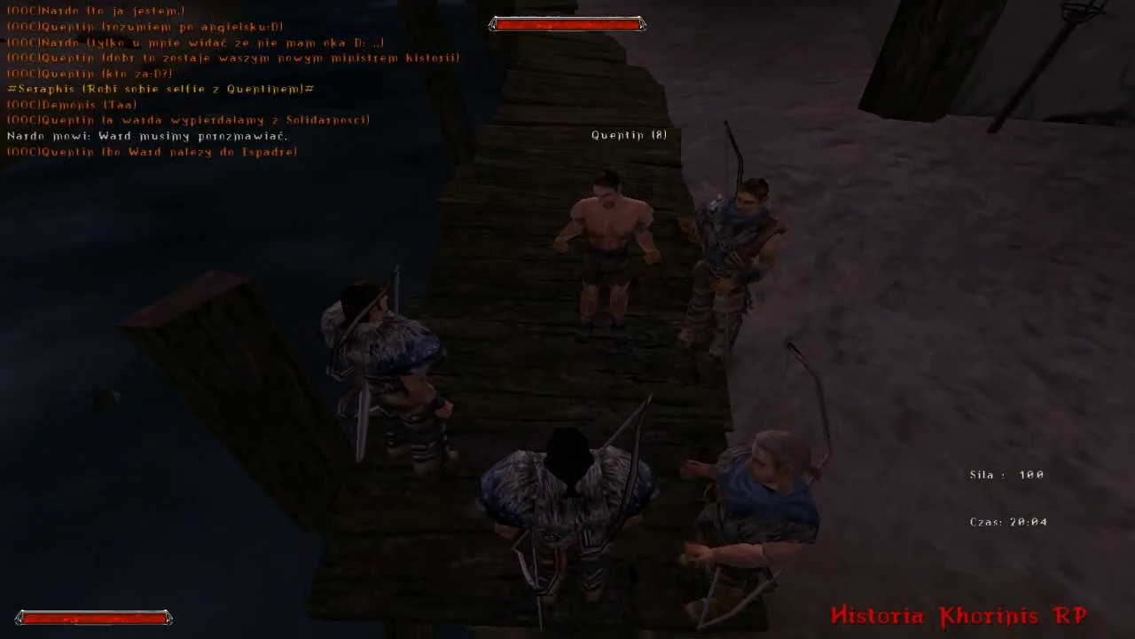
key("Left")
key("Left")
key("Right")
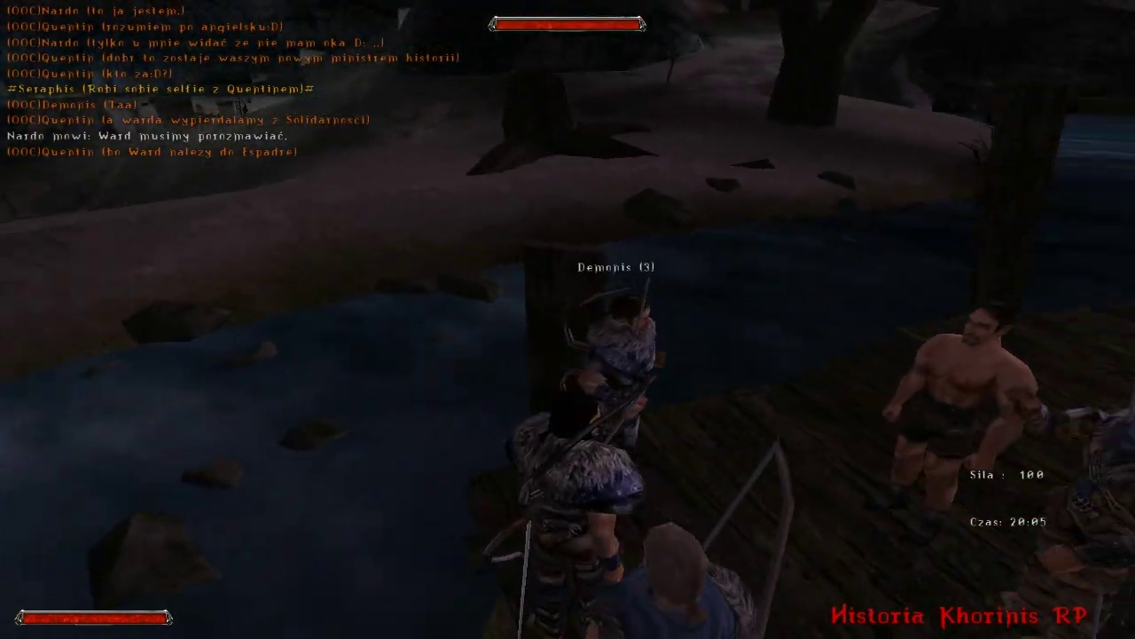
key("Right")
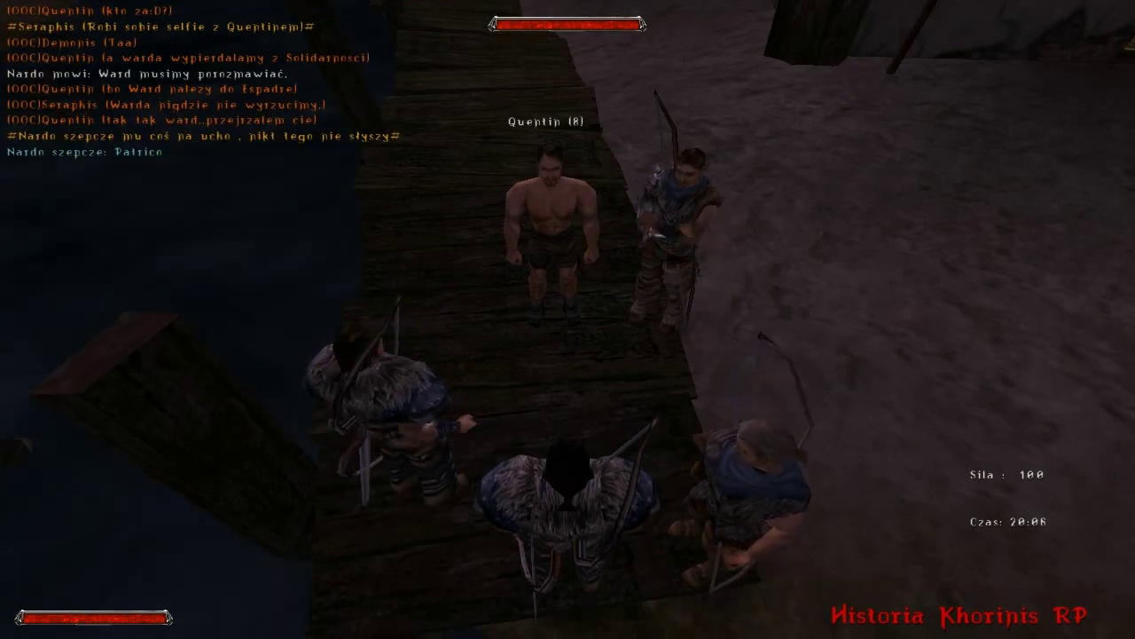
key("Left")
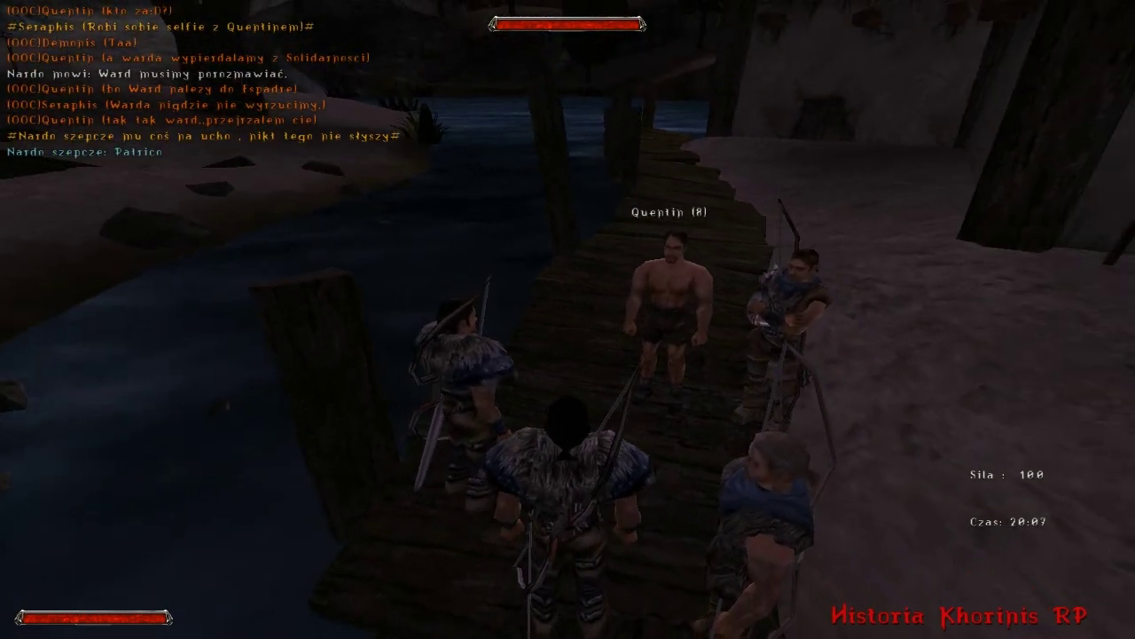
key("Right")
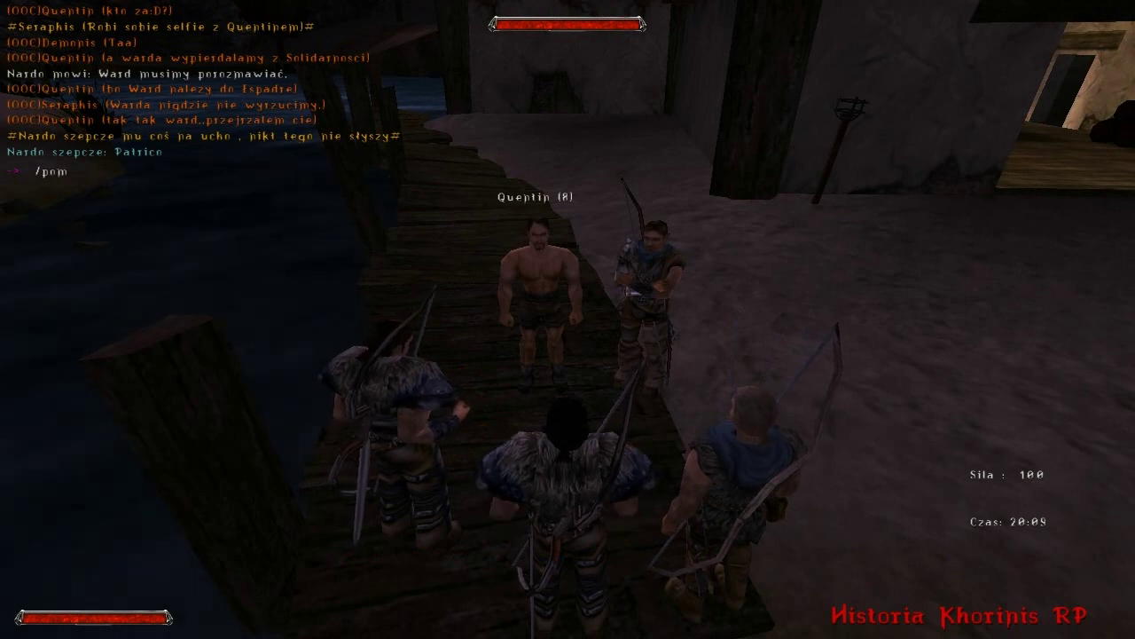
Submit the /pom help command in the game chat to list the server commands, and look through the character's inventory.
key("Return")
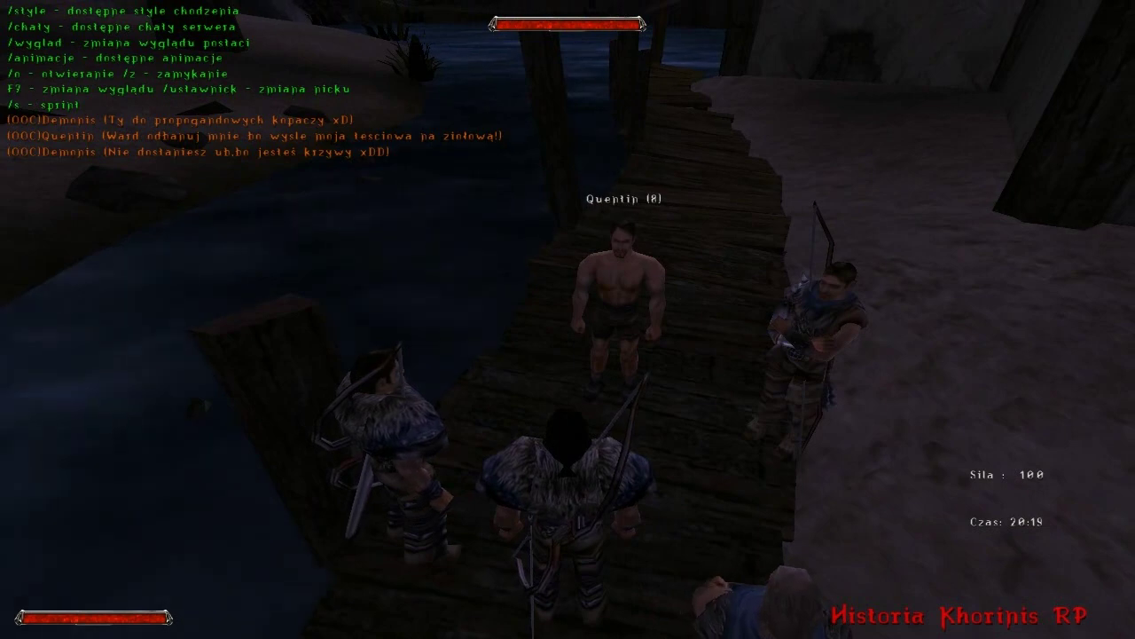
key("Tab")
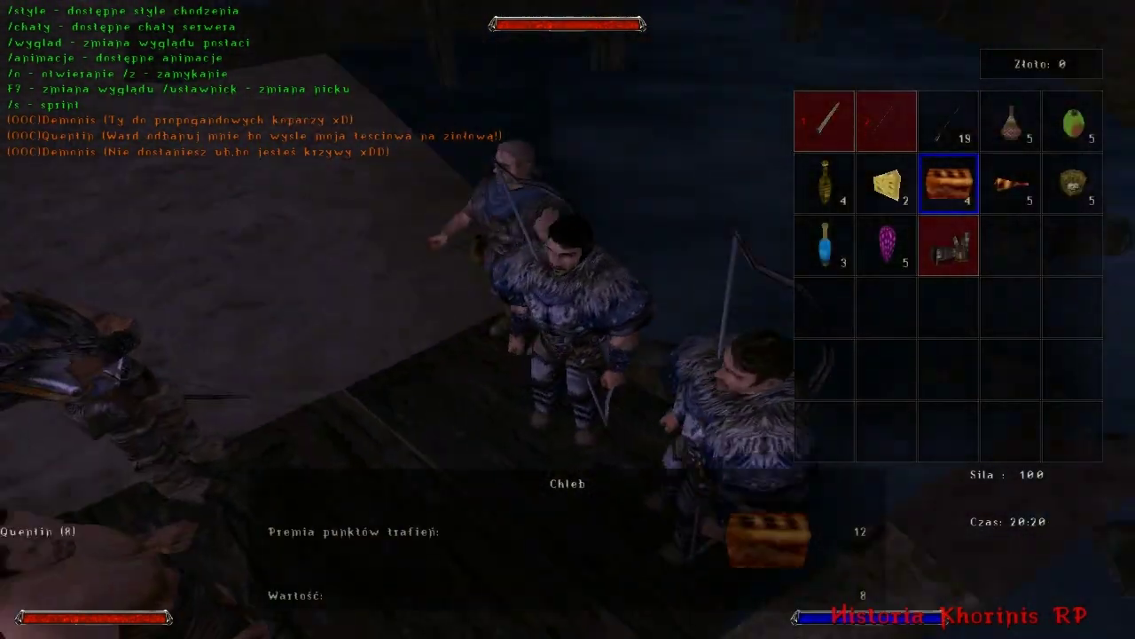
key("Tab")
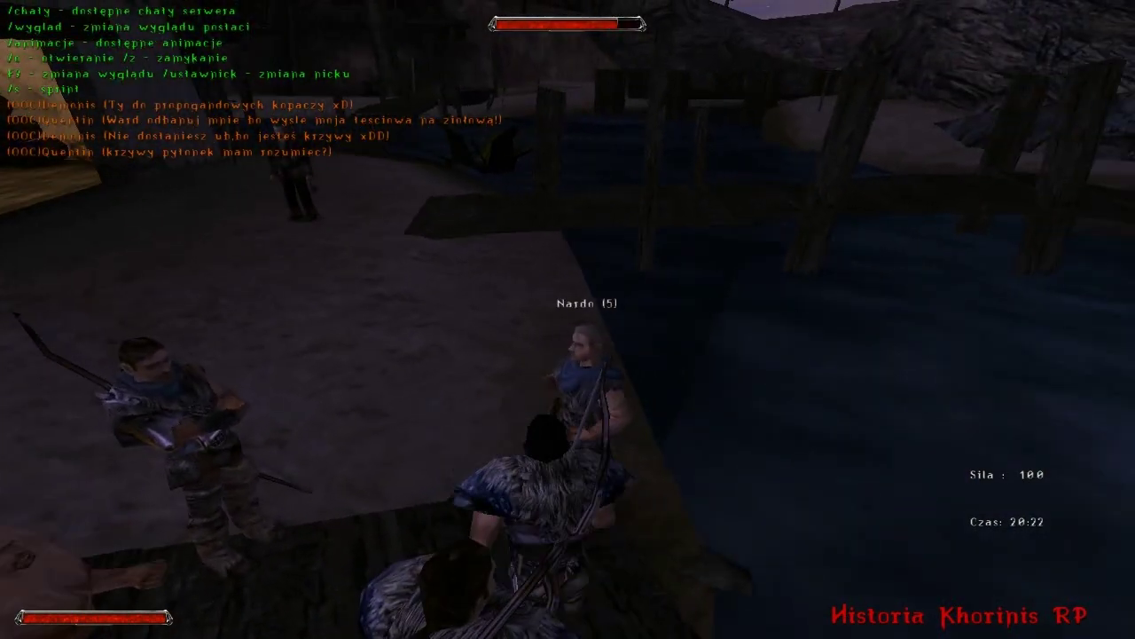
Start writing a game chat message beginning with "Tak c".
key("t")
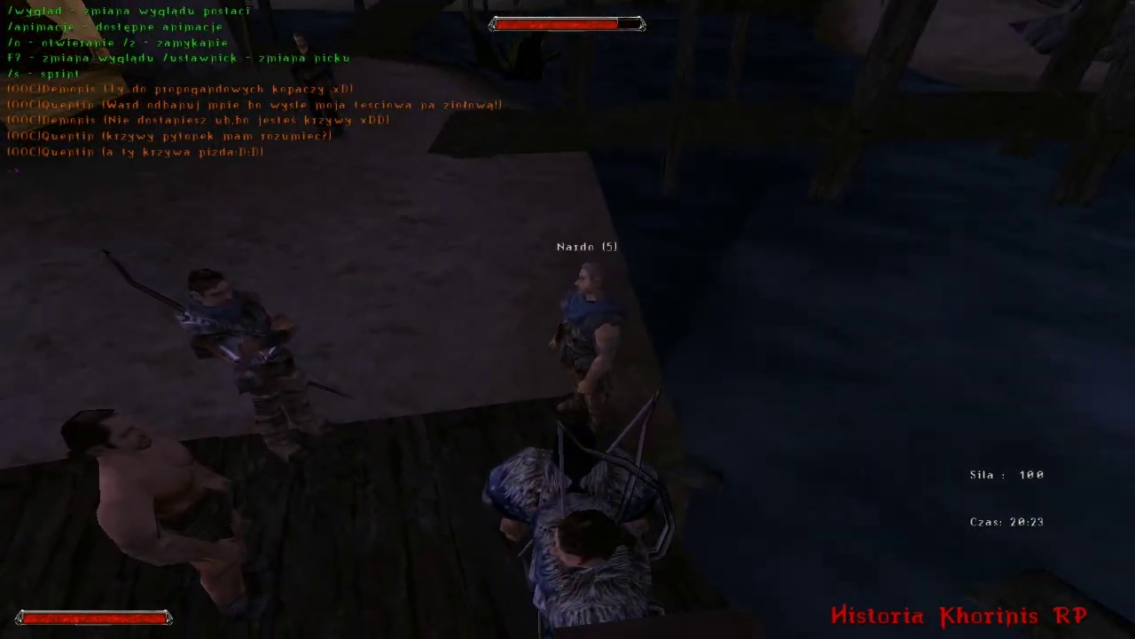
type("Tak c")
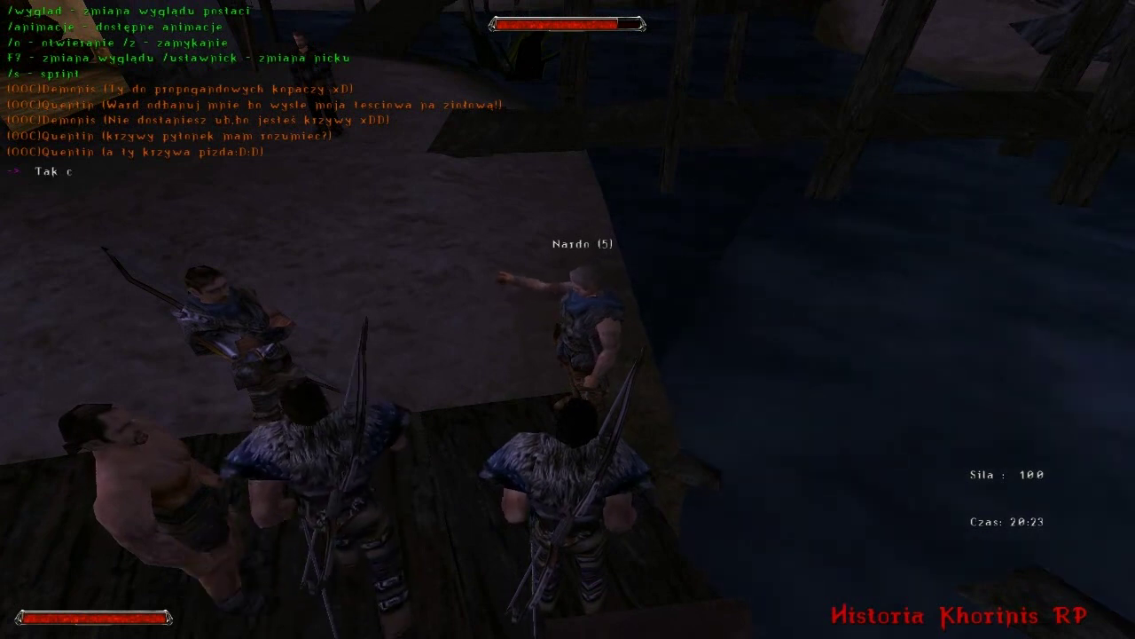